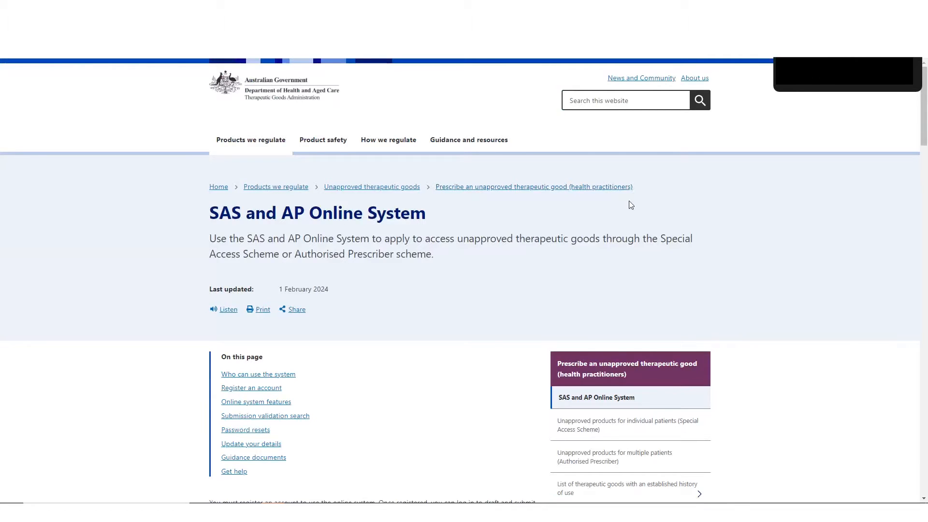
- Open the SAS and AP Online System from the TGA information page and proceed to the TGA Business Services login
{"action": "scroll", "coordinate": [518, 244], "scroll_direction": "down", "scroll_amount": 4}
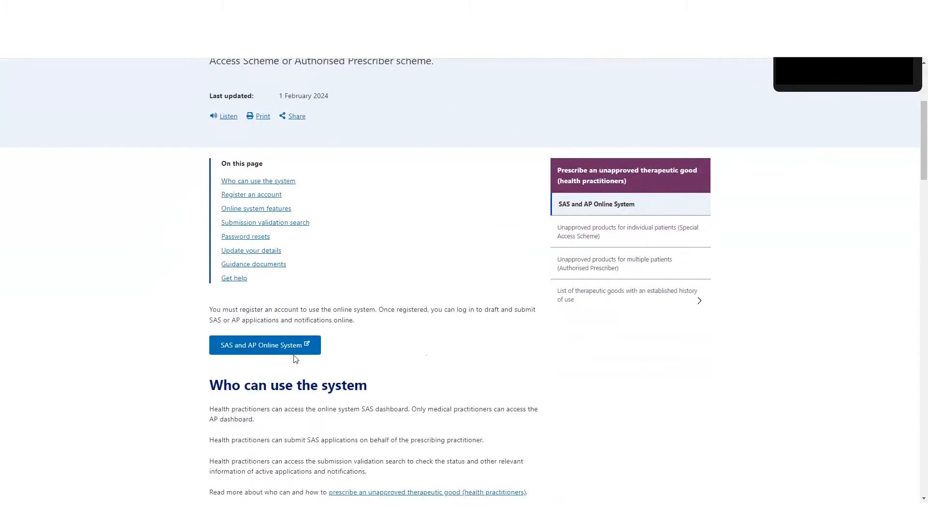
{"action": "left_click", "coordinate": [266, 345]}
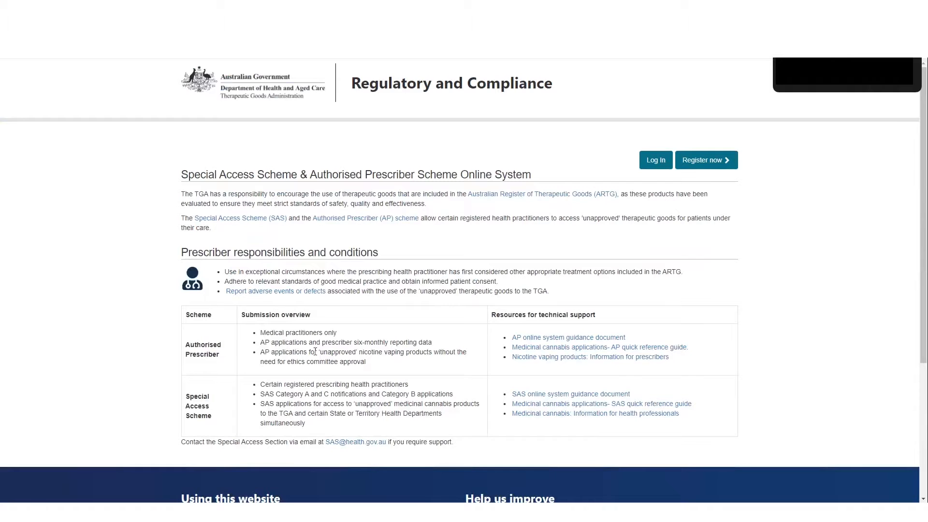
{"action": "left_click", "coordinate": [712, 169]}
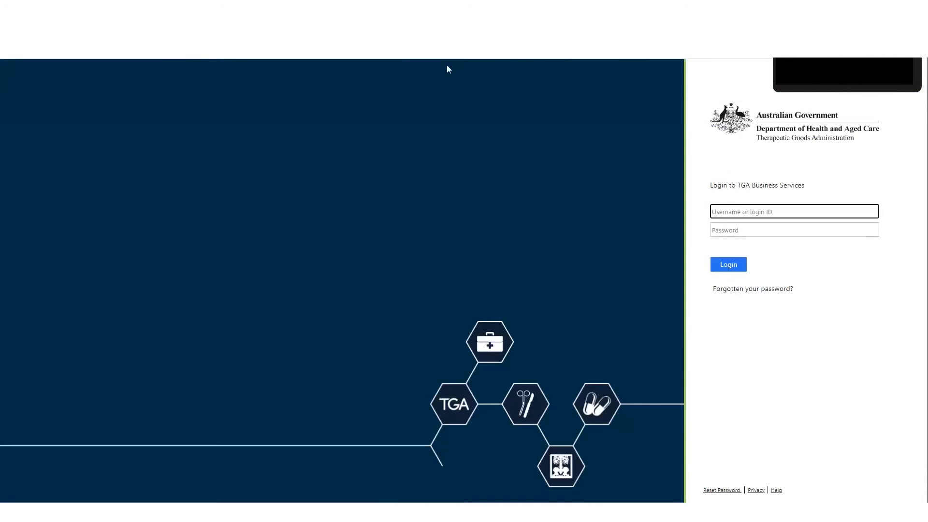
- Log in to TGA Business Services with the account's username and password
{"action": "type", "text": "sasdemo"}
{"action": "left_click", "coordinate": [722, 231]}
{"action": "type", "text": "********"}
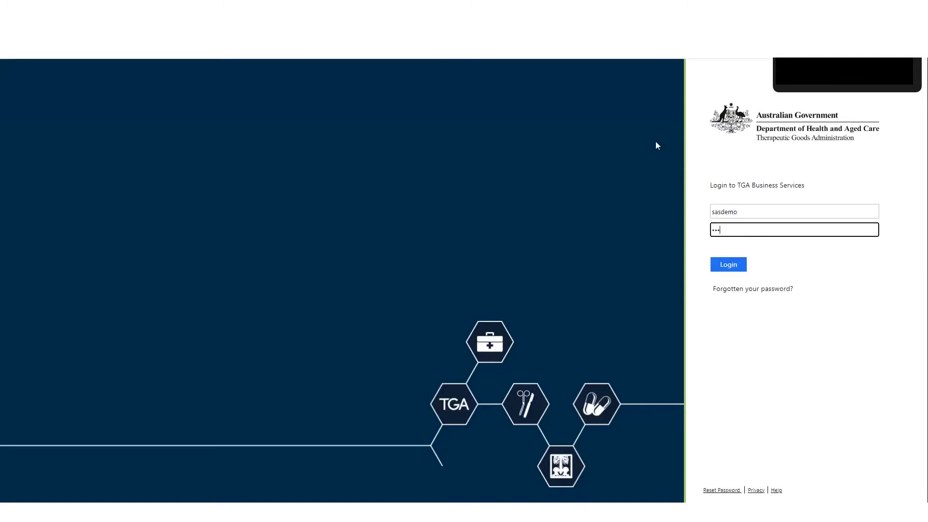
{"action": "left_click", "coordinate": [736, 268]}
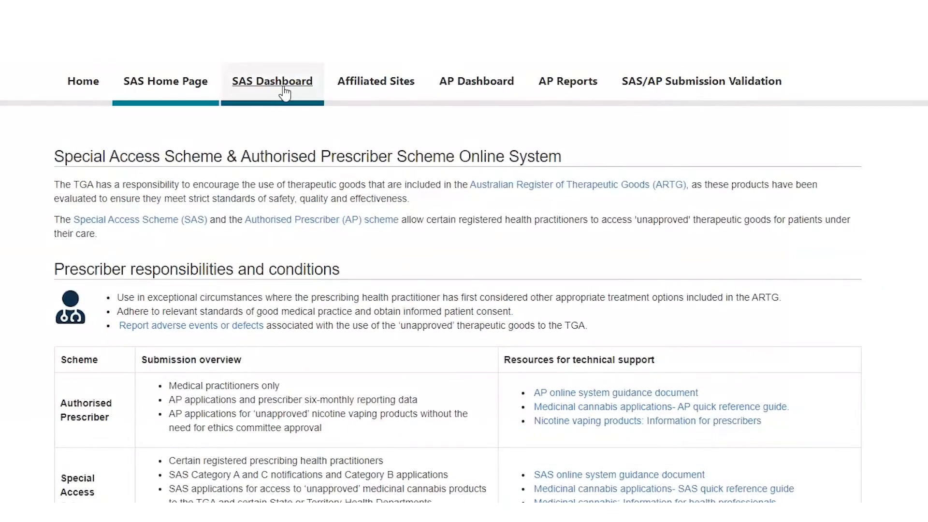
- Start a new SAS submission from the SAS Dashboard and answer Yes to being the prescriber
{"action": "left_click", "coordinate": [284, 91]}
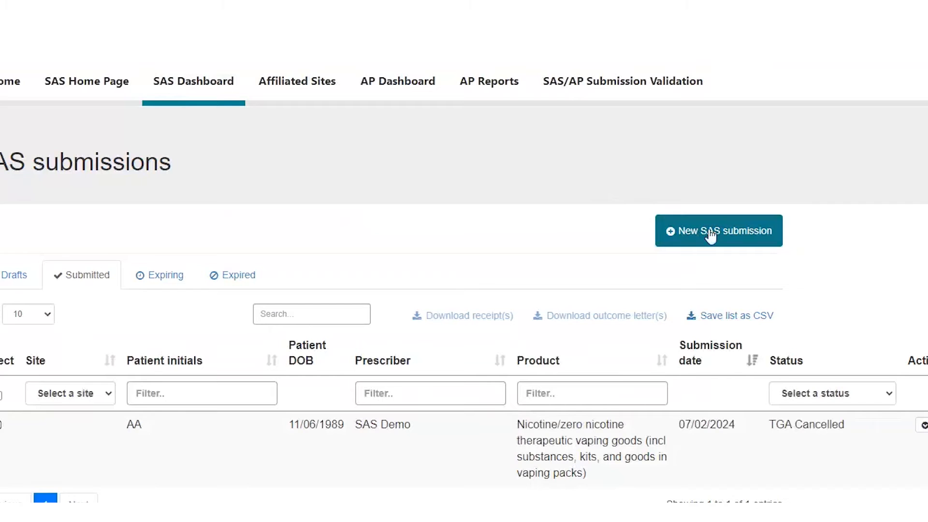
{"action": "left_click", "coordinate": [733, 241]}
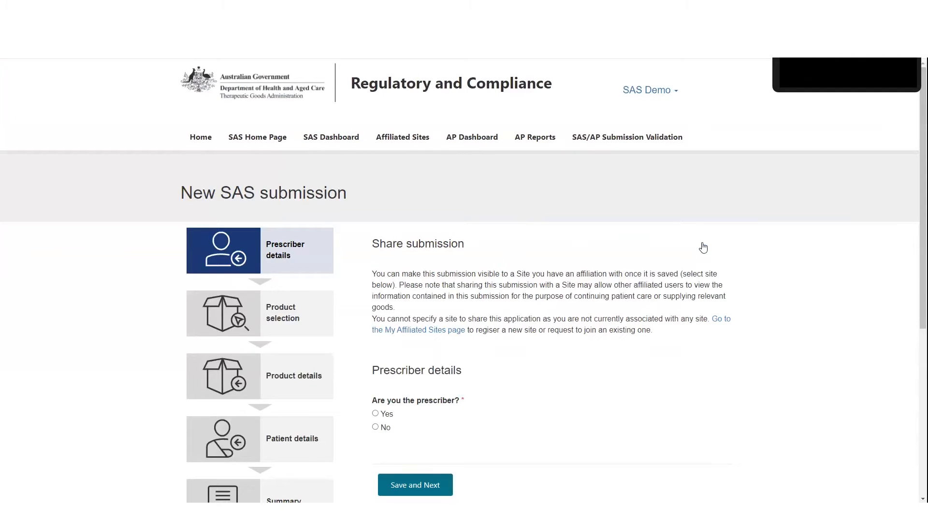
{"action": "scroll", "coordinate": [703, 247], "scroll_direction": "down", "scroll_amount": 2}
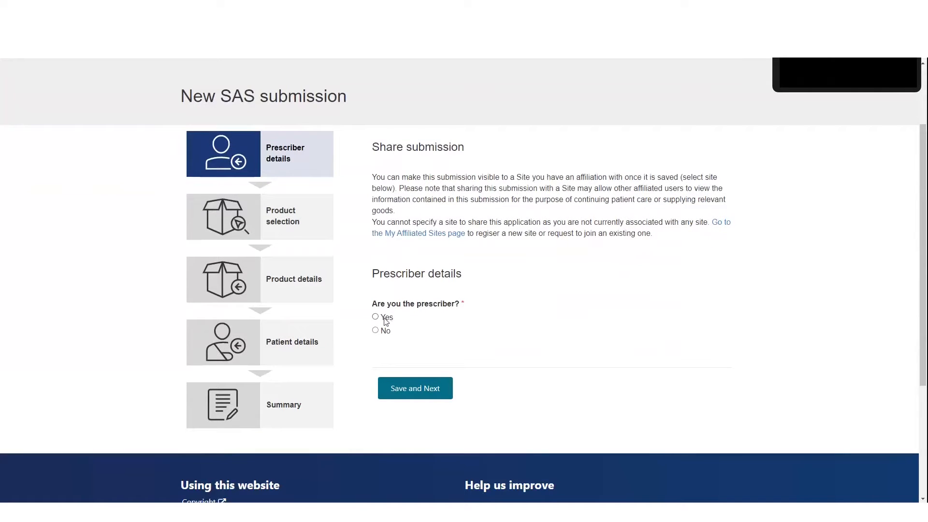
{"action": "left_click", "coordinate": [376, 318]}
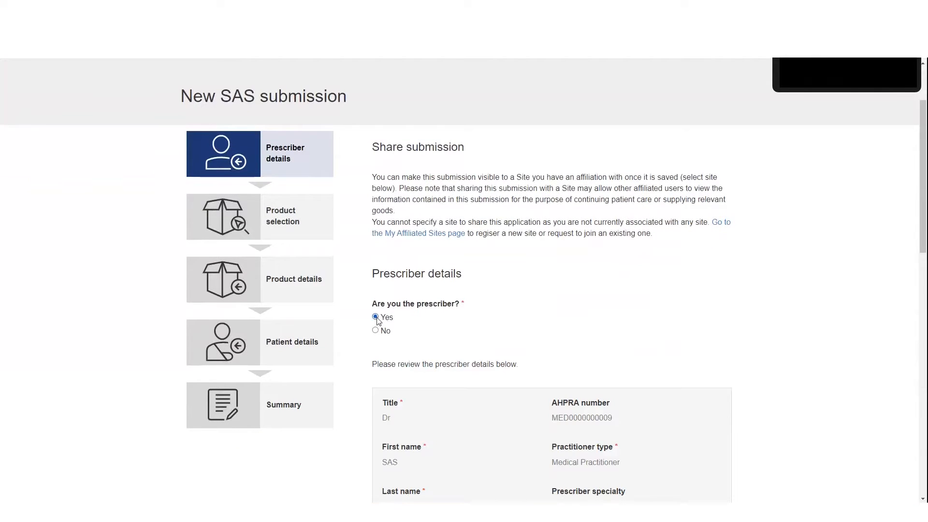
- Review the prescriber details and principal place of practice, then save them and continue to product selection
{"action": "scroll", "coordinate": [377, 320], "scroll_direction": "down", "scroll_amount": 1}
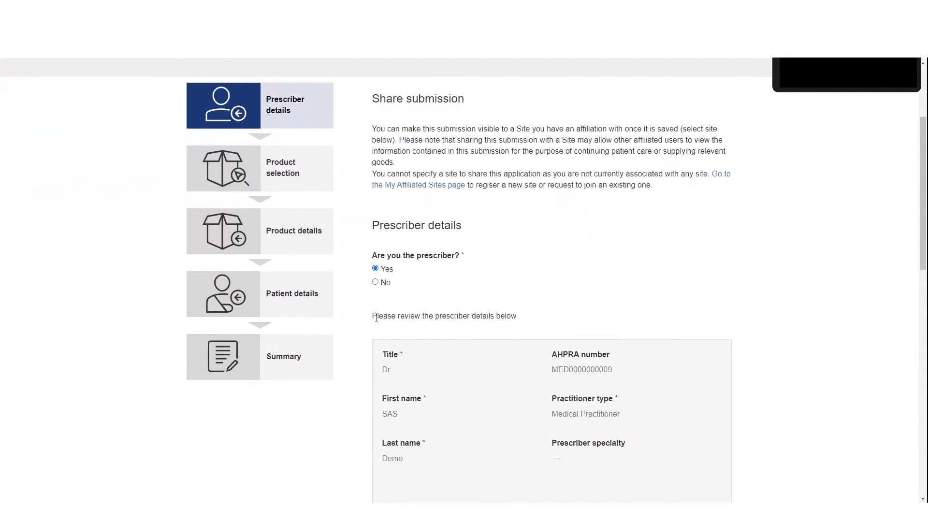
{"action": "scroll", "coordinate": [377, 317], "scroll_direction": "down", "scroll_amount": 2}
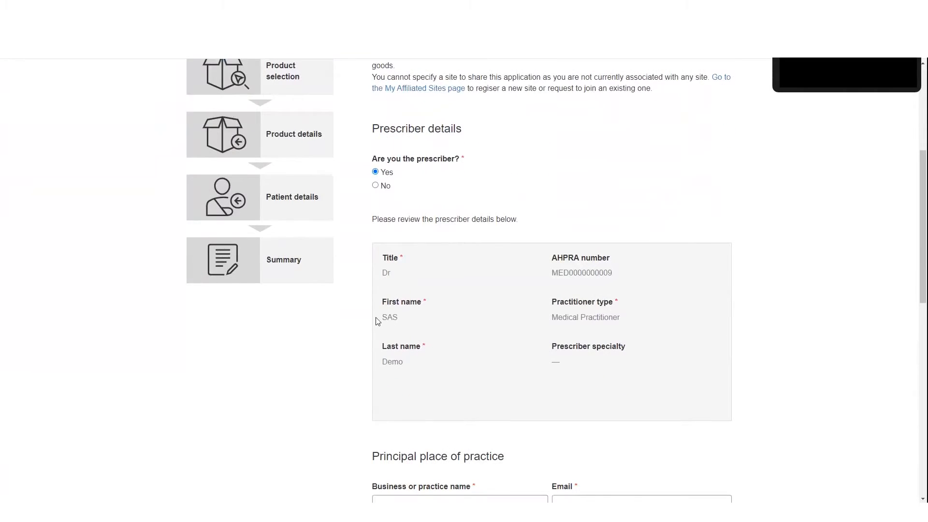
{"action": "scroll", "coordinate": [378, 321], "scroll_direction": "down", "scroll_amount": 2}
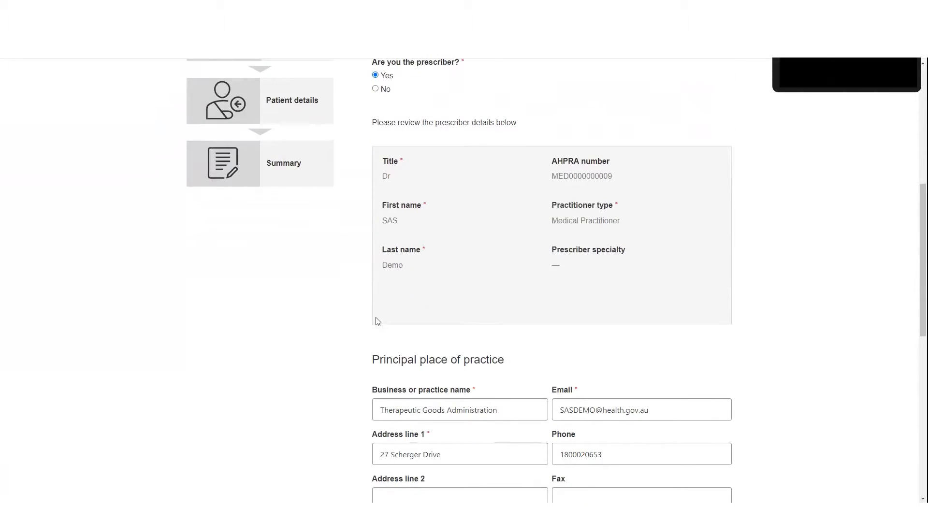
{"action": "scroll", "coordinate": [377, 322], "scroll_direction": "down", "scroll_amount": 1}
{"action": "scroll", "coordinate": [377, 318], "scroll_direction": "down", "scroll_amount": 1}
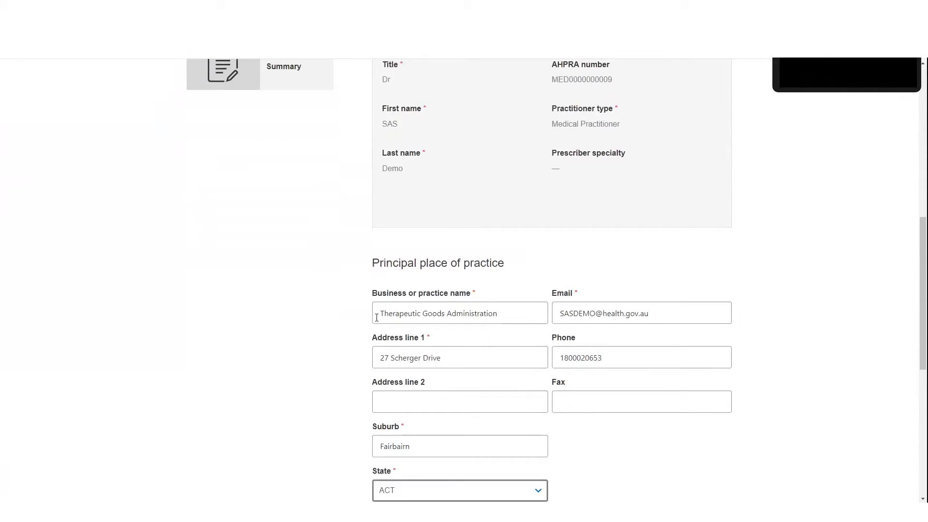
{"action": "scroll", "coordinate": [377, 316], "scroll_direction": "down", "scroll_amount": 1}
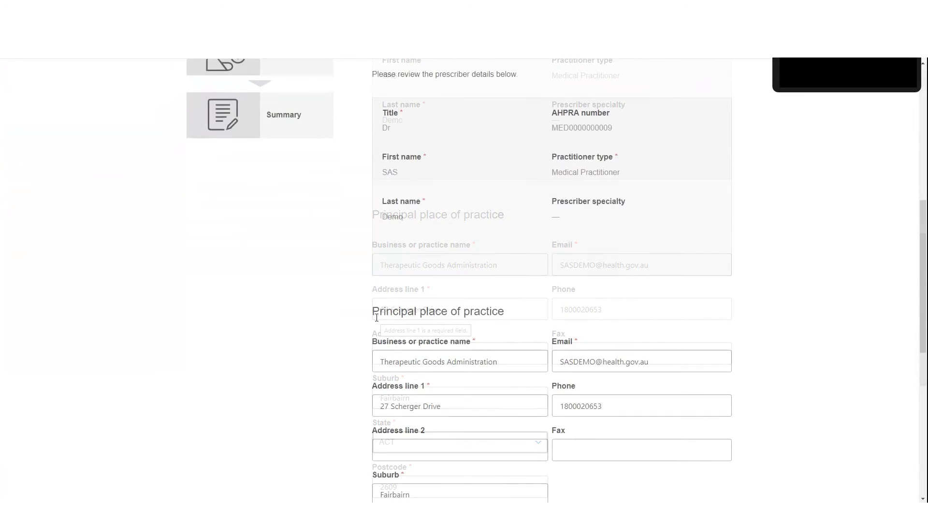
{"action": "scroll", "coordinate": [377, 318], "scroll_direction": "down", "scroll_amount": 1}
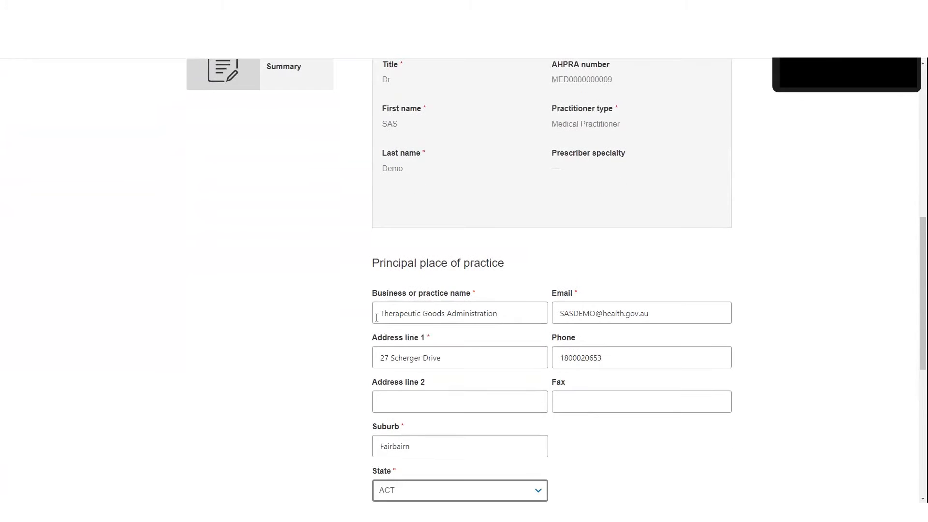
{"action": "scroll", "coordinate": [377, 317], "scroll_direction": "down", "scroll_amount": 1}
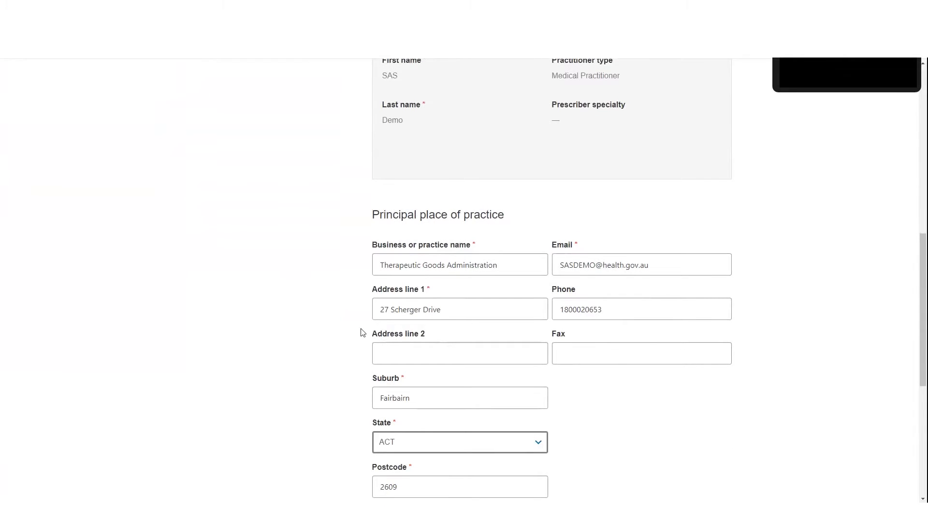
{"action": "scroll", "coordinate": [358, 333], "scroll_direction": "down", "scroll_amount": 1}
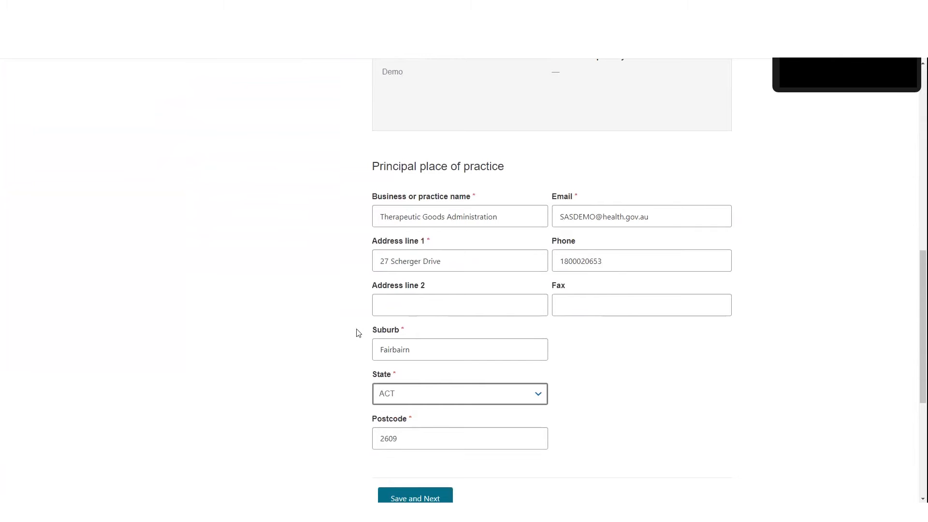
{"action": "scroll", "coordinate": [358, 332], "scroll_direction": "down", "scroll_amount": 2}
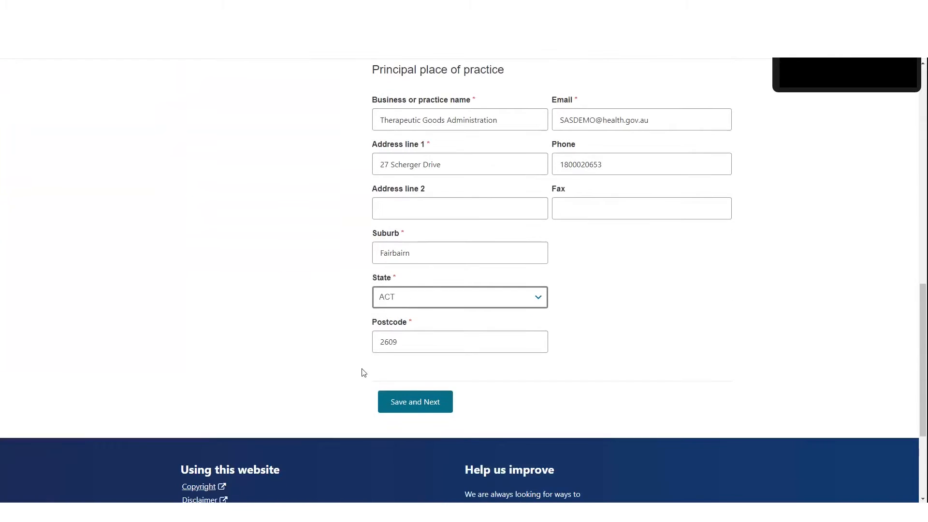
{"action": "left_click", "coordinate": [391, 403]}
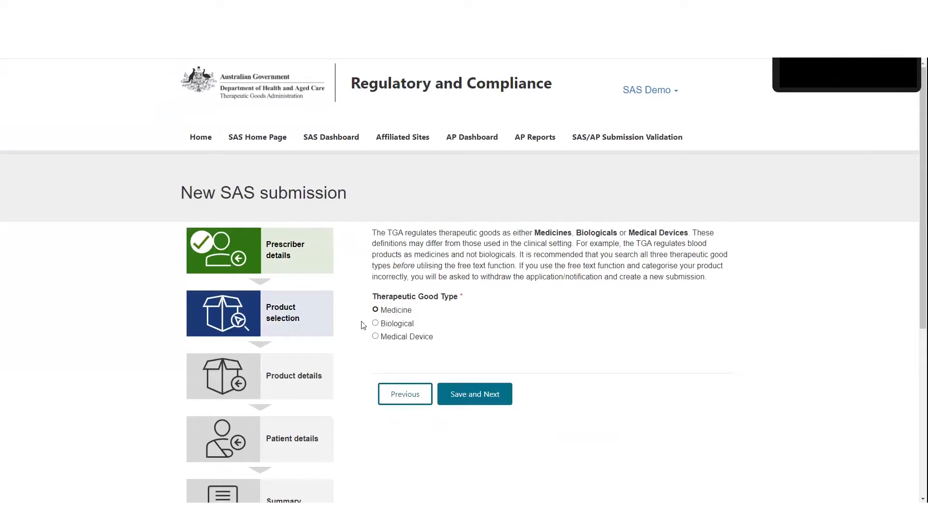
- Choose Medicine as the therapeutic good type, then look up "nicotine" and select Nicotine/zero nicotine therapeutic vaping goods as the active ingredient
{"action": "left_click", "coordinate": [386, 315]}
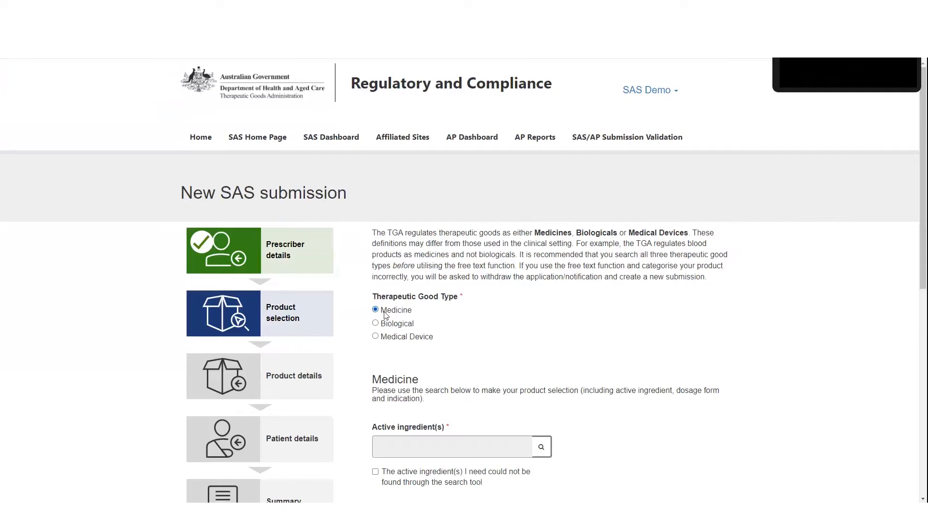
{"action": "scroll", "coordinate": [377, 320], "scroll_direction": "down", "scroll_amount": 2}
{"action": "scroll", "coordinate": [377, 320], "scroll_direction": "down", "scroll_amount": 1}
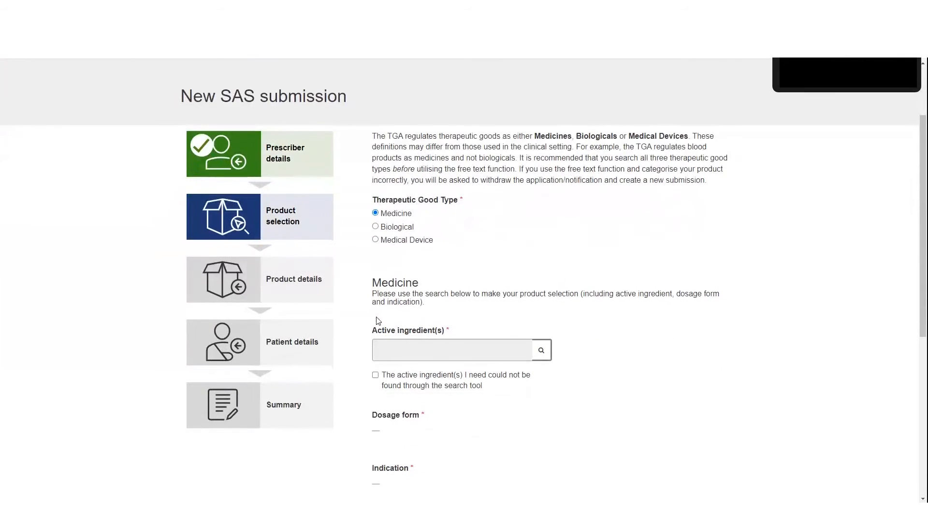
{"action": "left_click", "coordinate": [541, 352]}
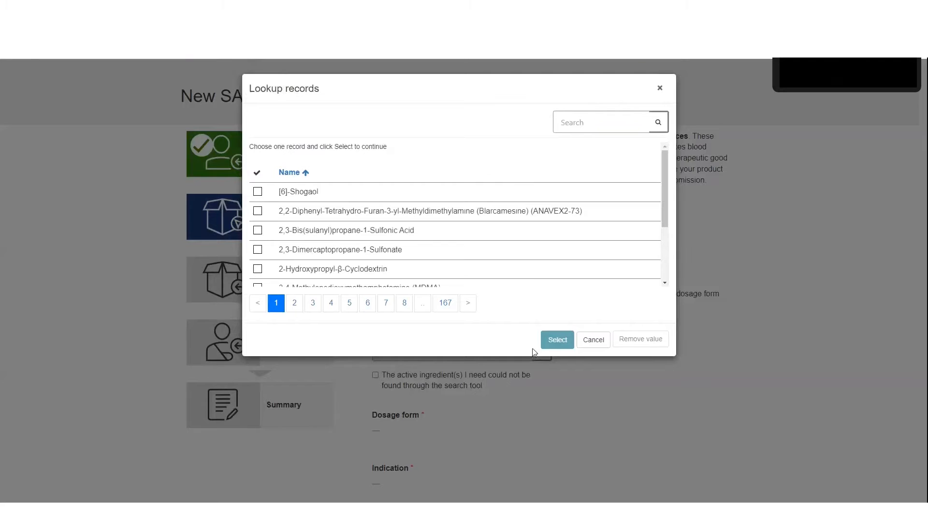
{"action": "left_click", "coordinate": [566, 128]}
{"action": "type", "text": "nicotine"}
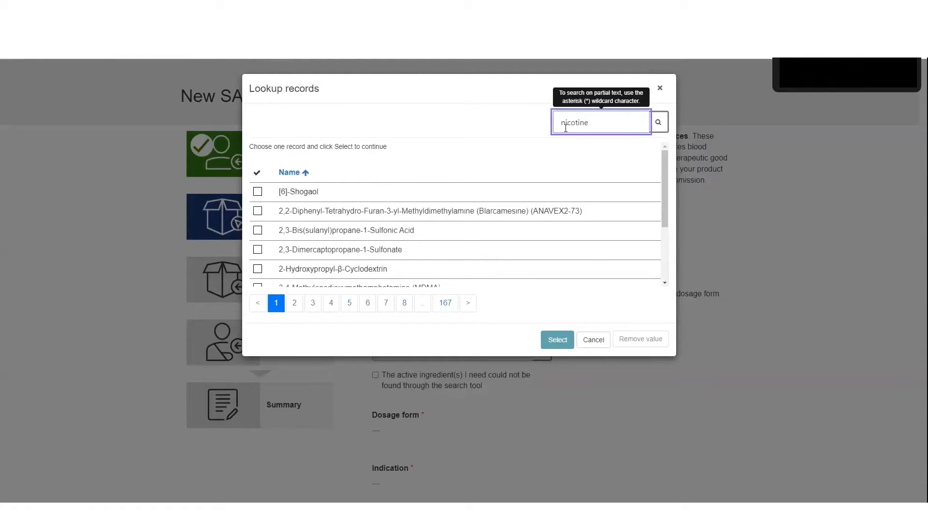
{"action": "left_click", "coordinate": [659, 125]}
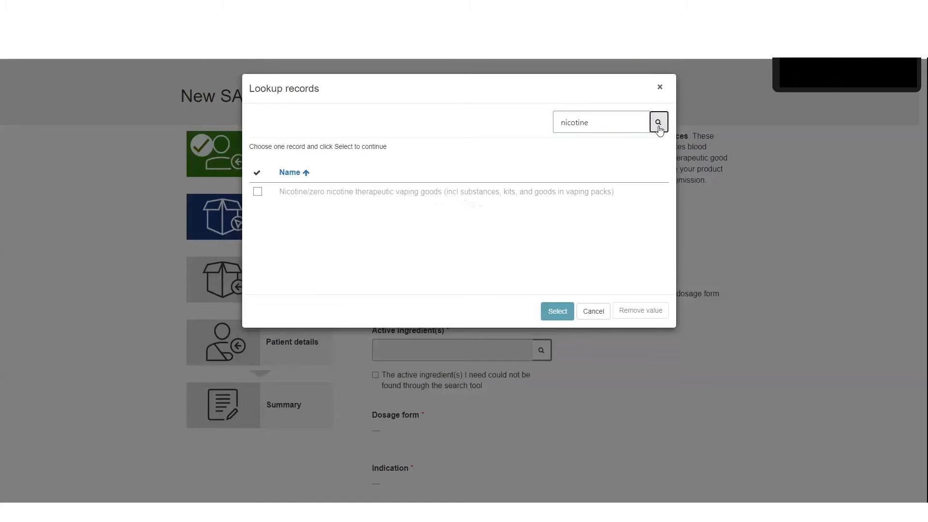
{"action": "left_click", "coordinate": [258, 192]}
{"action": "left_click", "coordinate": [558, 317]}
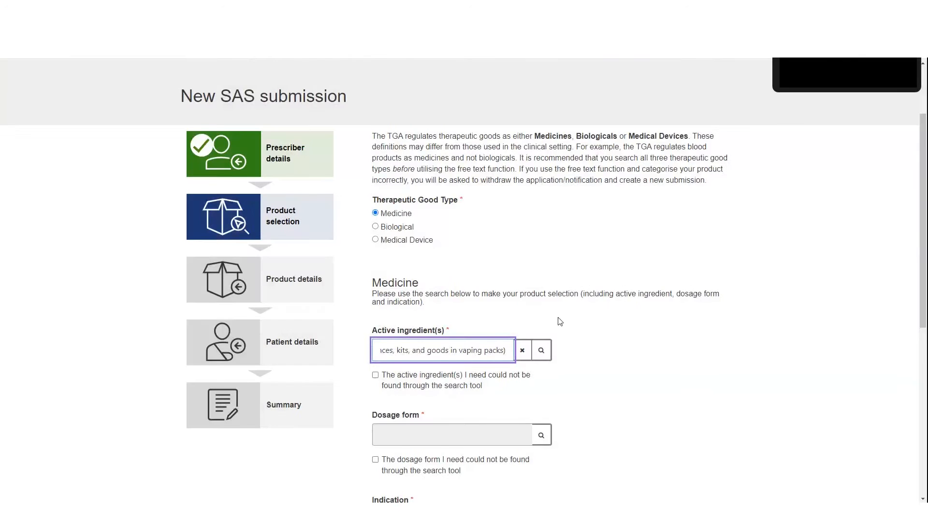
- Set the dosage form to the Solid/Liquid record with Inhalation as the route of administration
{"action": "scroll", "coordinate": [559, 322], "scroll_direction": "down", "scroll_amount": 2}
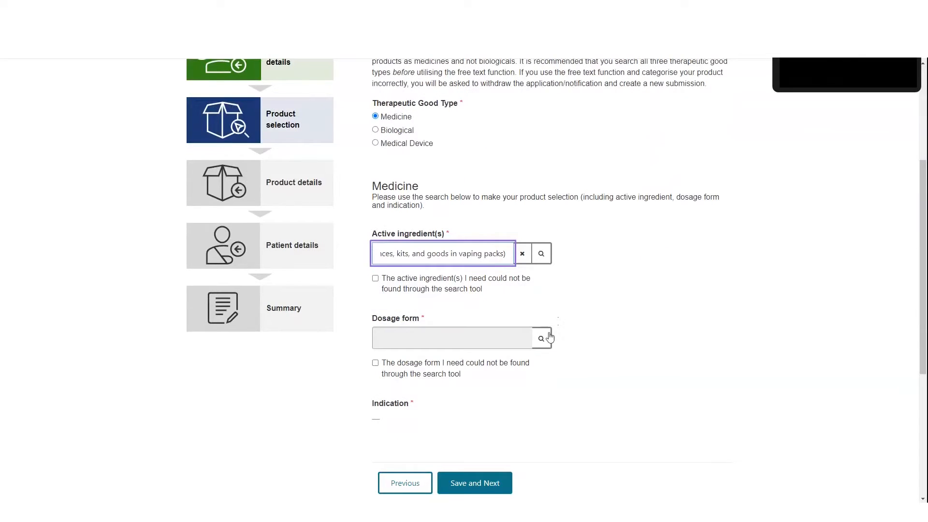
{"action": "left_click", "coordinate": [545, 337]}
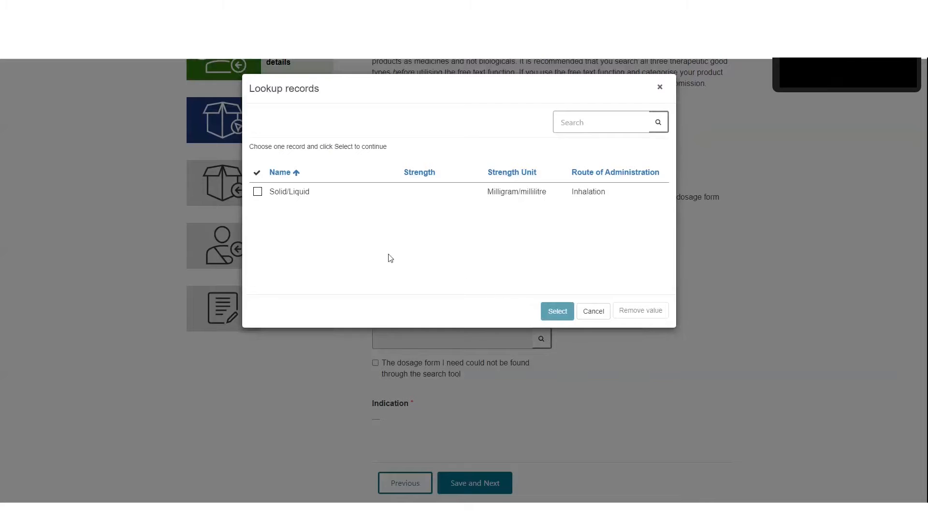
{"action": "left_click", "coordinate": [258, 194]}
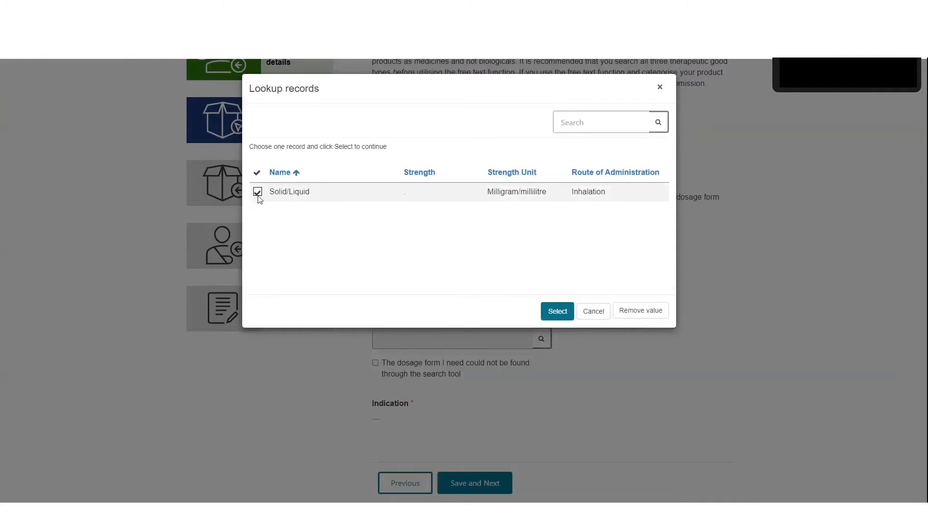
{"action": "left_click", "coordinate": [552, 315]}
- Set the indication to the Category C smoking cessation or nicotine dependence record (M164) and save the product selection
{"action": "scroll", "coordinate": [553, 321], "scroll_direction": "down", "scroll_amount": 2}
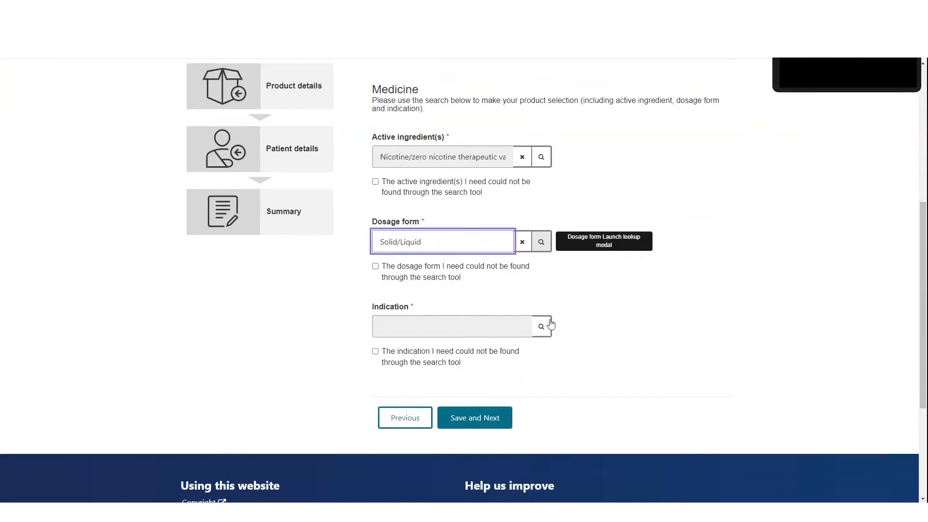
{"action": "left_click", "coordinate": [543, 328]}
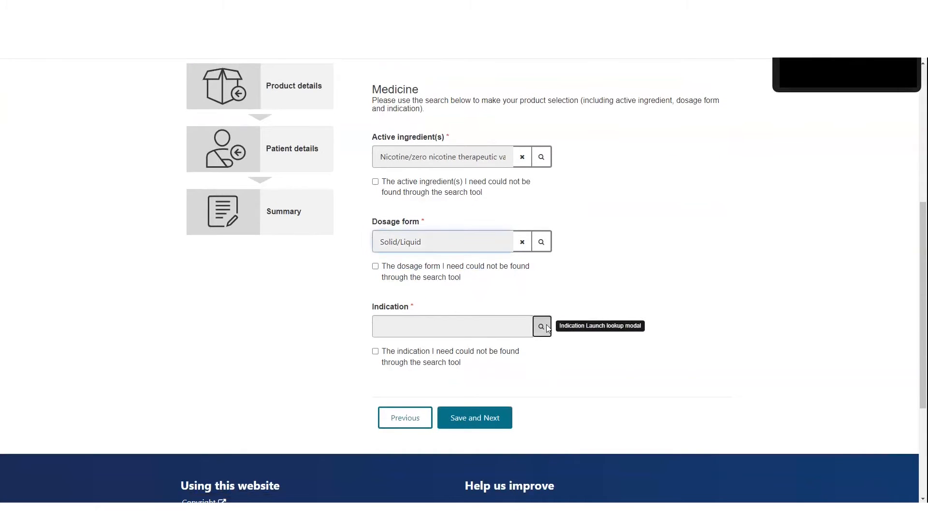
{"action": "left_click", "coordinate": [258, 192]}
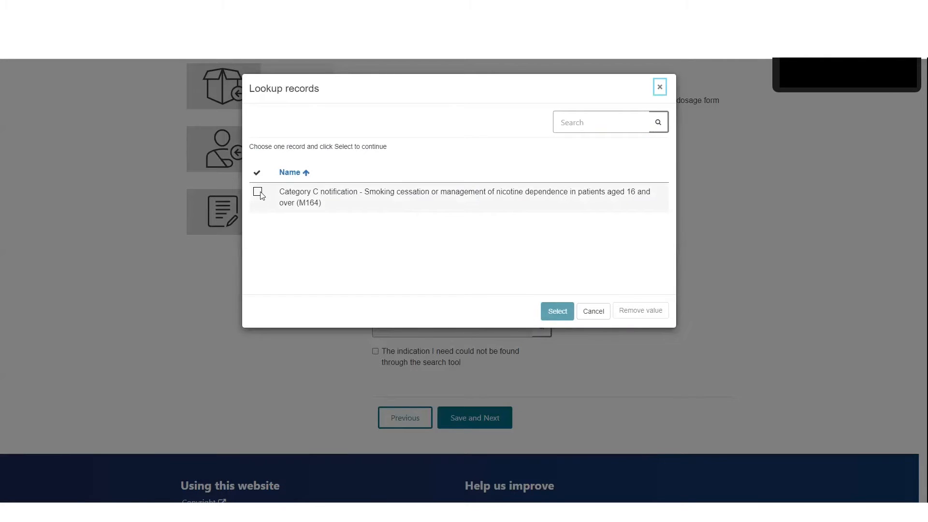
{"action": "left_click", "coordinate": [557, 311]}
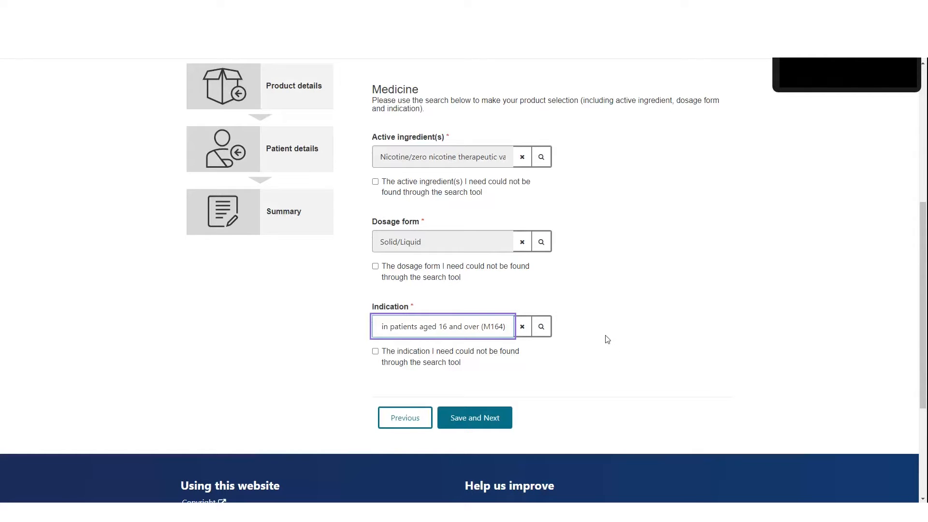
{"action": "left_click", "coordinate": [462, 420]}
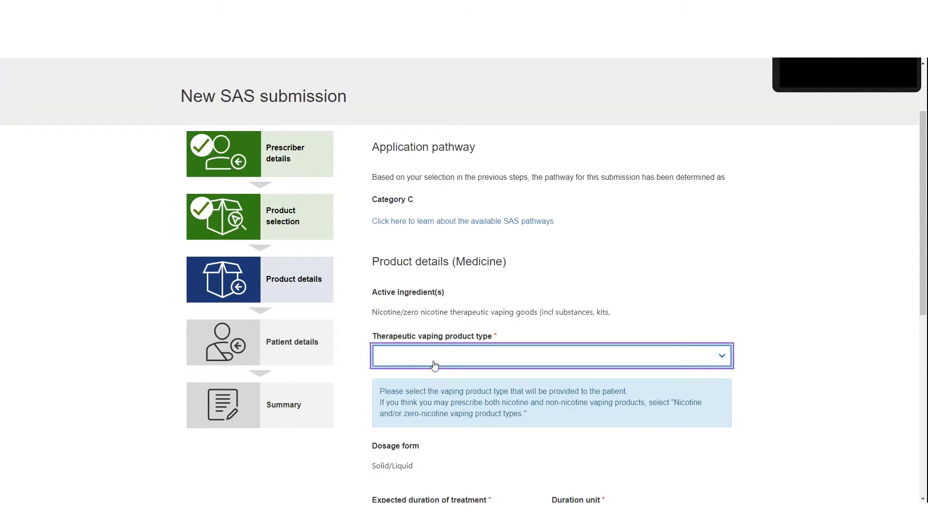
- Set the therapeutic vaping product type to Nicotine and/or zero-nicotine vaping product types
{"action": "left_click", "coordinate": [435, 365]}
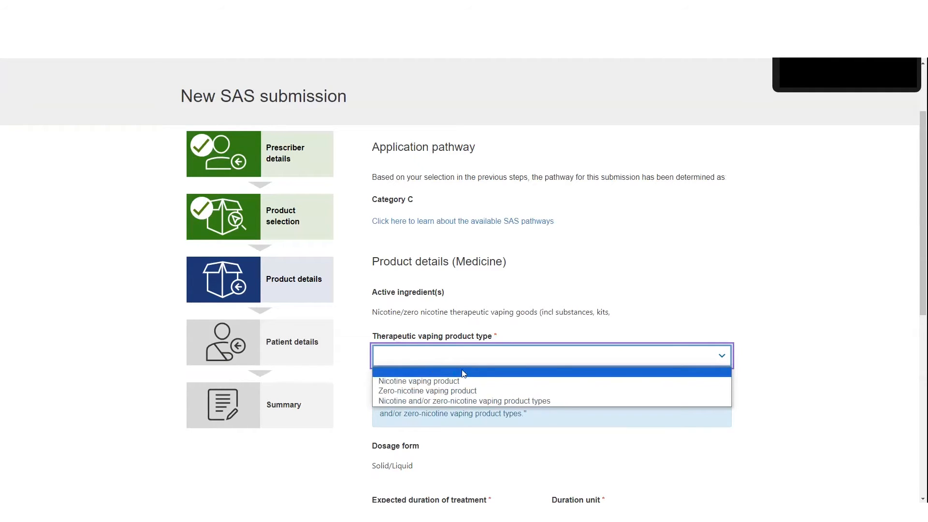
{"action": "left_click", "coordinate": [579, 403]}
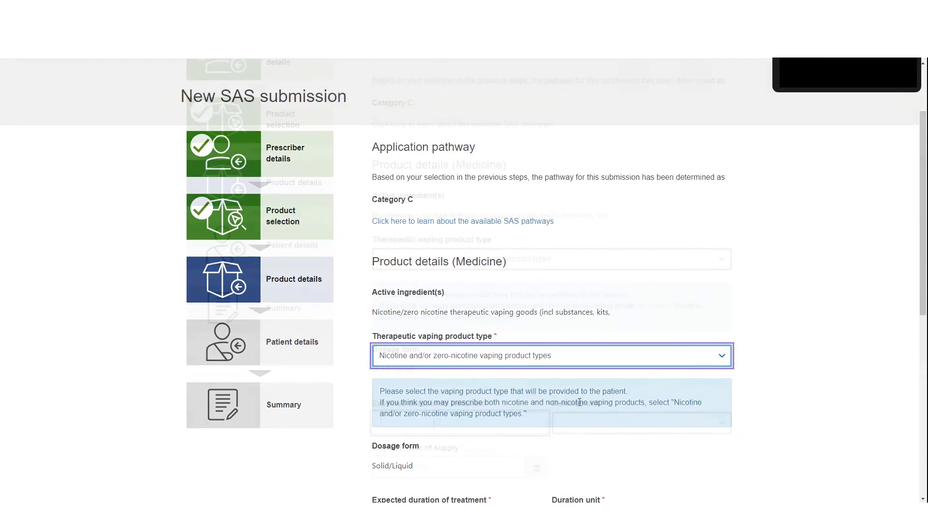
- Set the expected duration of treatment to 6 Month(s) in the product details
{"action": "scroll", "coordinate": [579, 402], "scroll_direction": "down", "scroll_amount": 2}
{"action": "left_click", "coordinate": [434, 423]}
{"action": "type", "text": "6"}
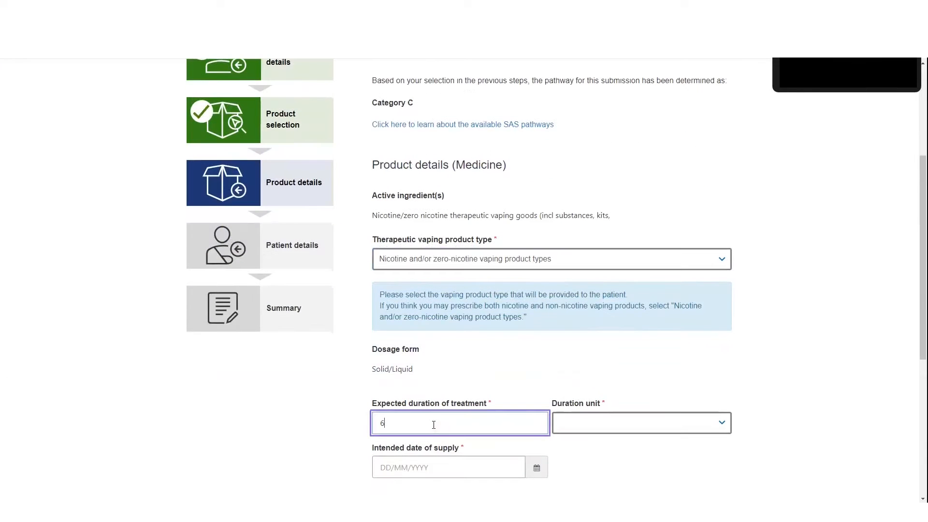
{"action": "left_click", "coordinate": [580, 430]}
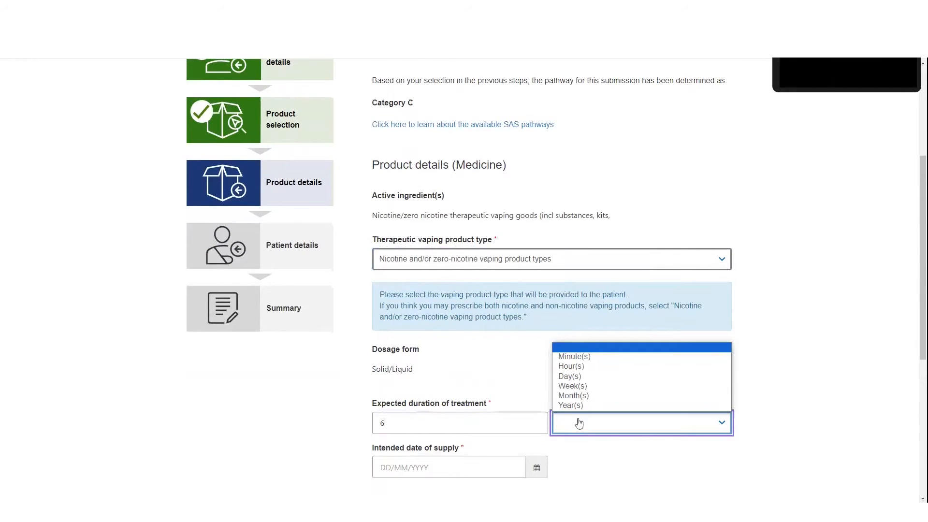
{"action": "left_click", "coordinate": [574, 397]}
- Set the intended date of supply to 7 February 2024 and save the product details
{"action": "scroll", "coordinate": [558, 390], "scroll_direction": "down", "scroll_amount": 2}
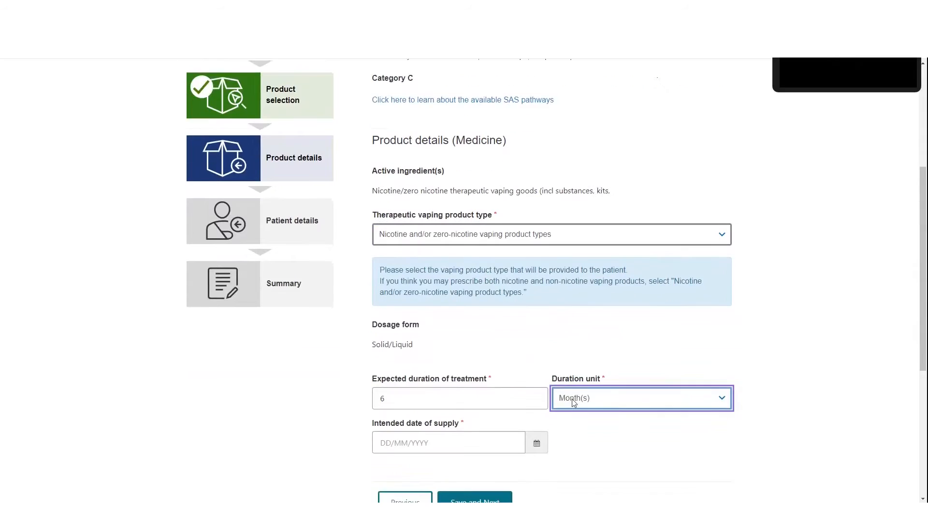
{"action": "left_click", "coordinate": [537, 378]}
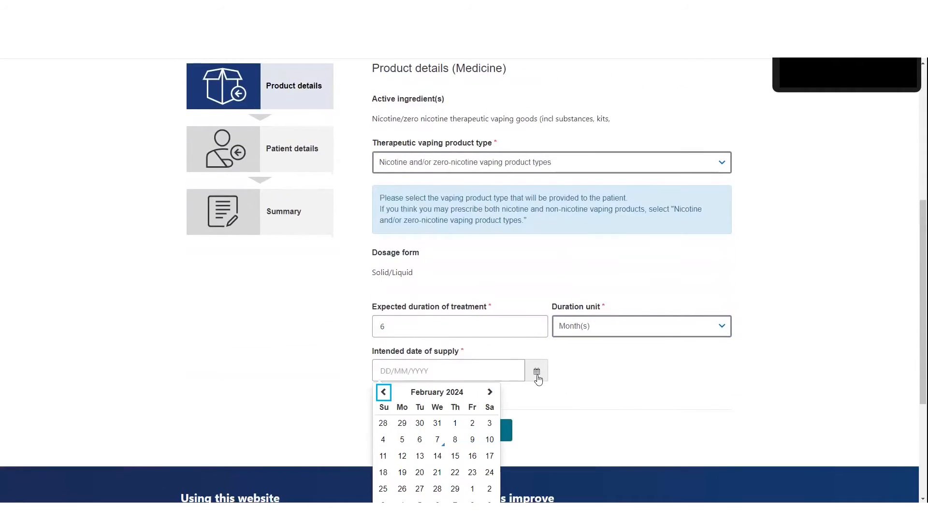
{"action": "left_click", "coordinate": [437, 440]}
{"action": "left_click", "coordinate": [475, 436]}
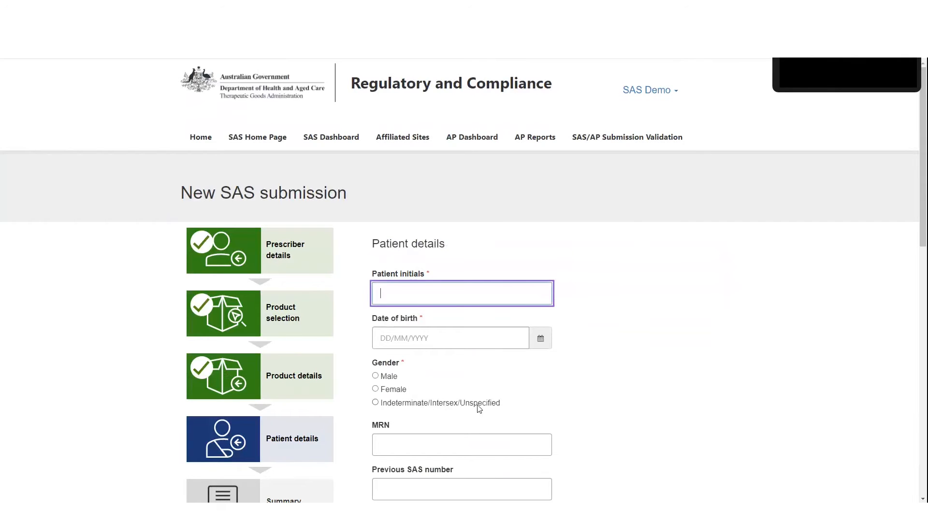
- Enter the patient's initials and date of birth, and set the gender to Female
{"action": "type", "text": "AA"}
{"action": "left_click", "coordinate": [540, 338]}
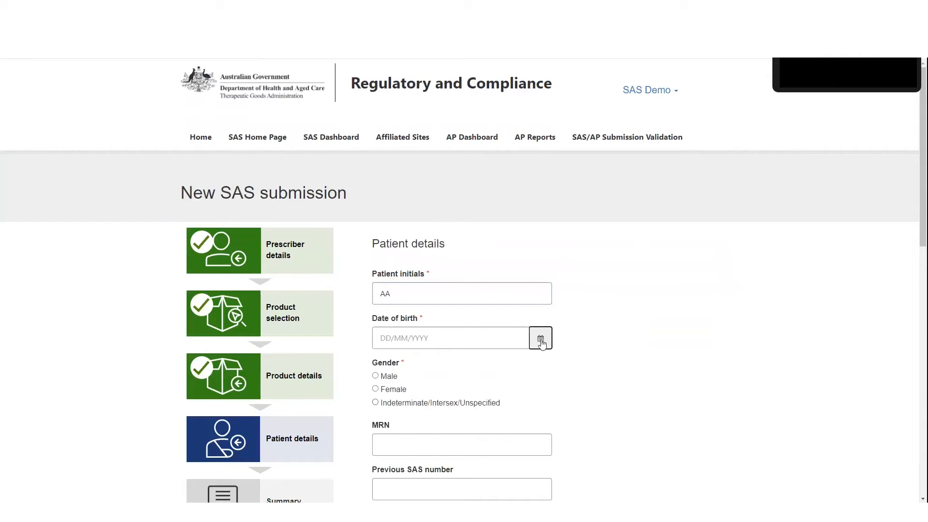
{"action": "left_click", "coordinate": [385, 411]}
{"action": "left_click", "coordinate": [391, 394]}
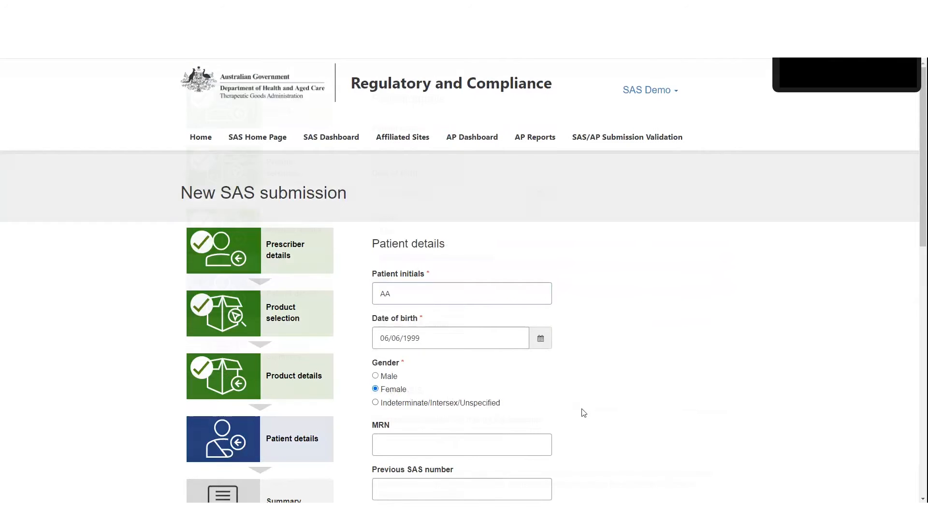
- Enter "Nicotine addiction" as the diagnosis and answer Yes to having considered approved and available treatments for this patient
{"action": "scroll", "coordinate": [583, 413], "scroll_direction": "down", "scroll_amount": 4}
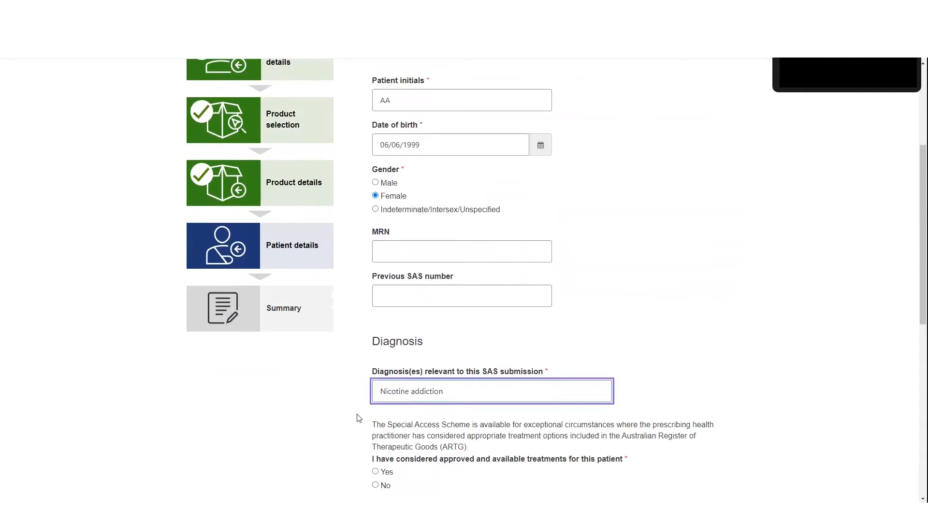
{"action": "scroll", "coordinate": [359, 419], "scroll_direction": "down", "scroll_amount": 1}
{"action": "left_click", "coordinate": [375, 423]}
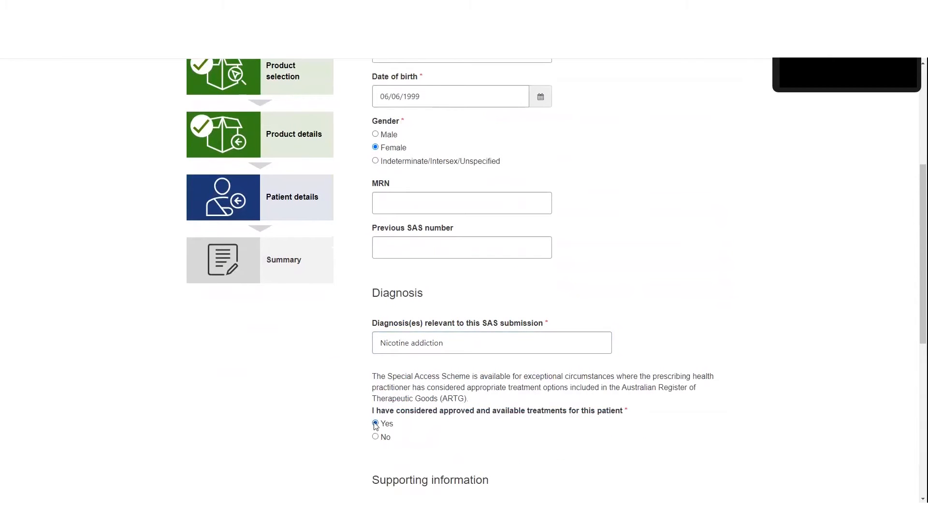
- Answer No to having specialist reports or additional supporting information, and save the patient details
{"action": "scroll", "coordinate": [359, 429], "scroll_direction": "down", "scroll_amount": 2}
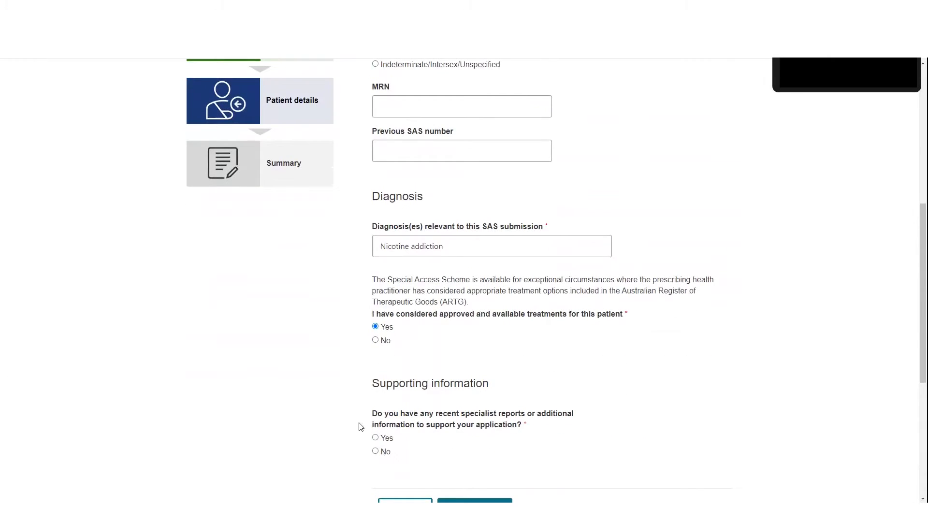
{"action": "scroll", "coordinate": [368, 425], "scroll_direction": "down", "scroll_amount": 1}
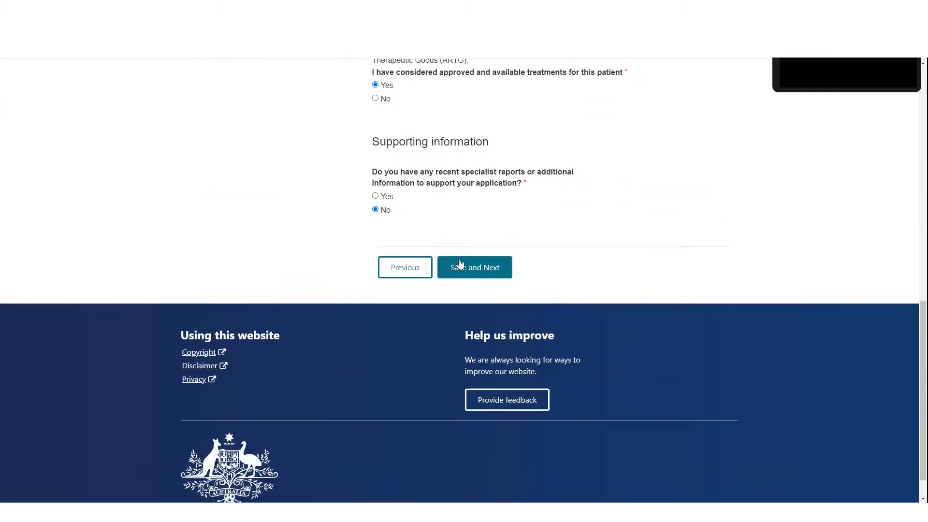
{"action": "left_click", "coordinate": [470, 271]}
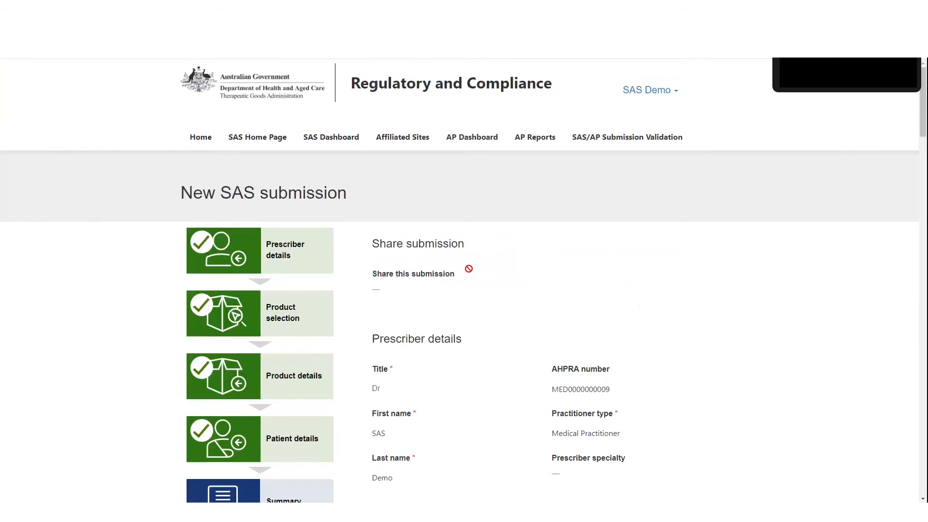
- Review the submission summary, answer Yes to having read and understood the Privacy Statement and Consent, and submit the SAS notification
{"action": "scroll", "coordinate": [472, 281], "scroll_direction": "down", "scroll_amount": 1}
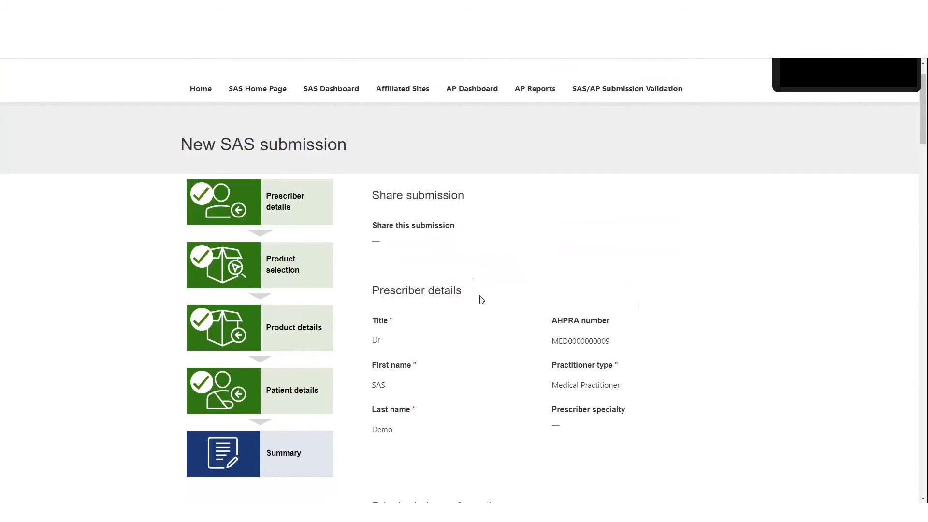
{"action": "scroll", "coordinate": [481, 299], "scroll_direction": "down", "scroll_amount": 1}
{"action": "scroll", "coordinate": [482, 301], "scroll_direction": "down", "scroll_amount": 1}
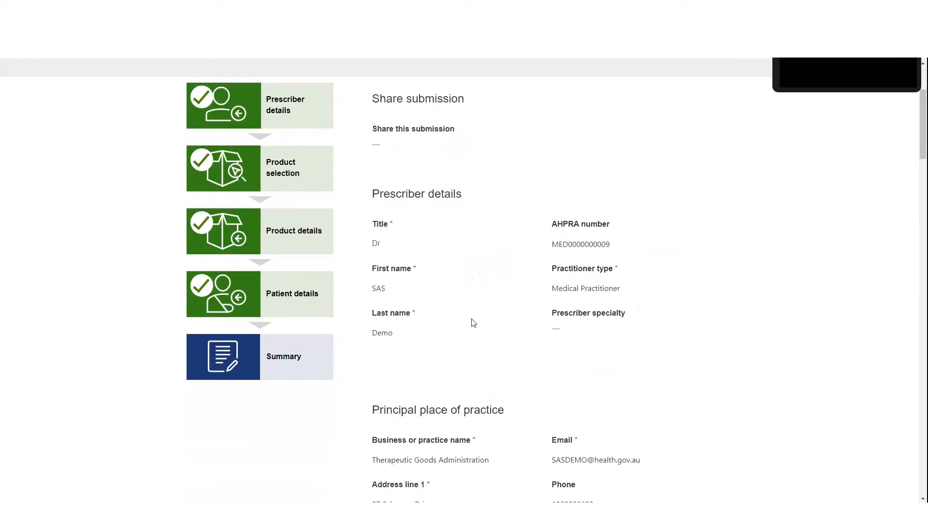
{"action": "scroll", "coordinate": [473, 323], "scroll_direction": "down", "scroll_amount": 12}
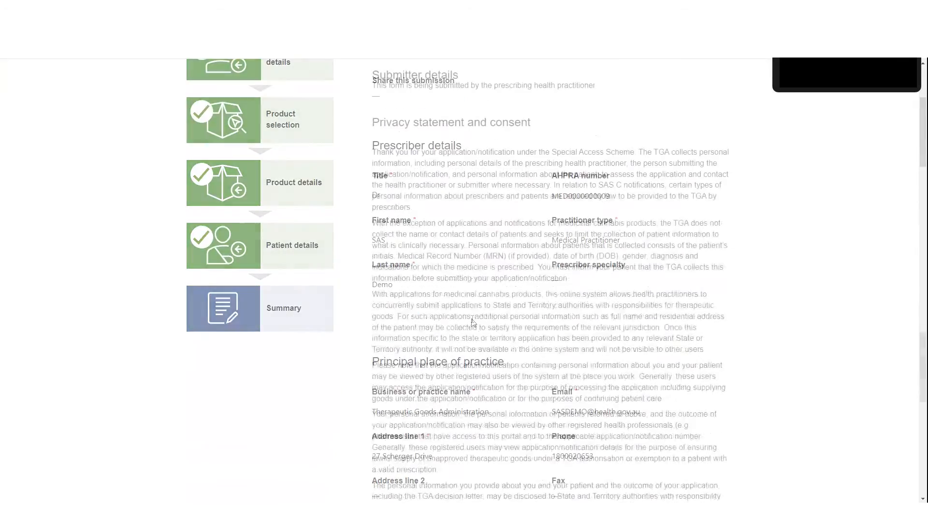
{"action": "scroll", "coordinate": [472, 319], "scroll_direction": "down", "scroll_amount": 6}
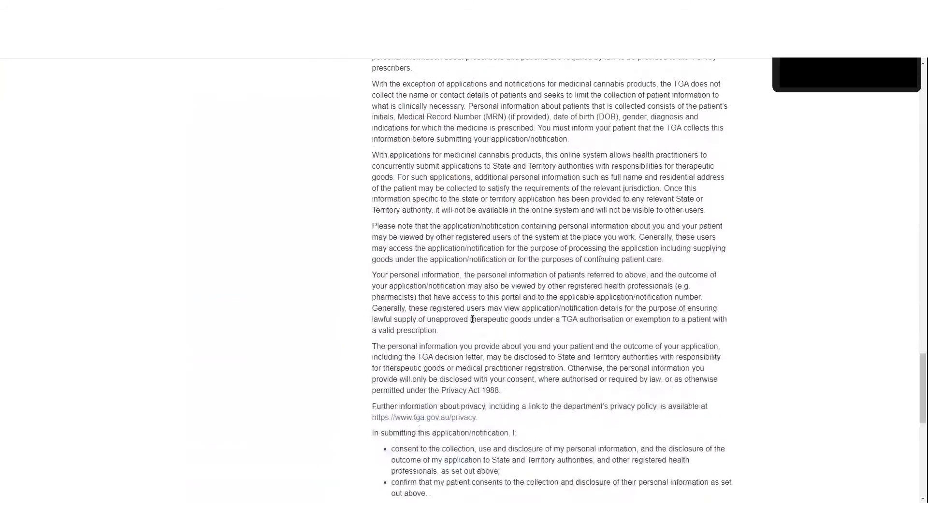
{"action": "scroll", "coordinate": [473, 319], "scroll_direction": "down", "scroll_amount": 3}
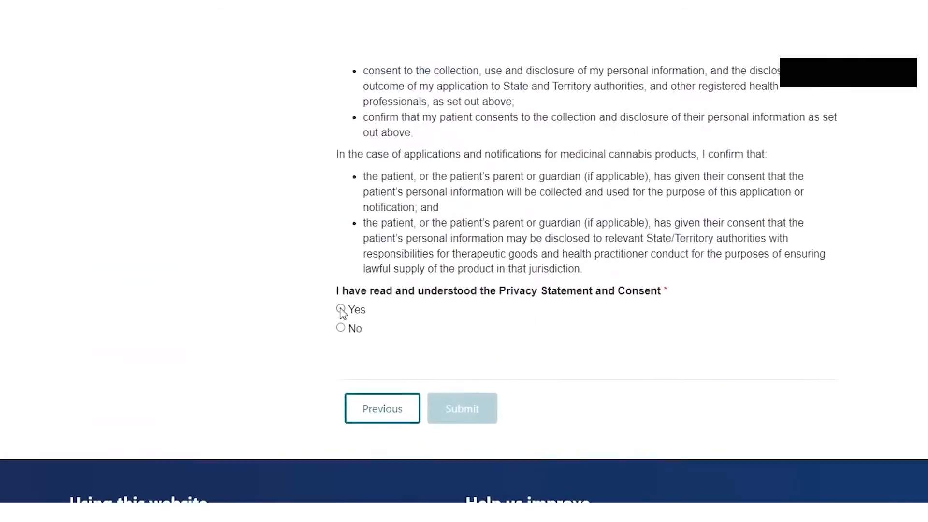
{"action": "left_click", "coordinate": [341, 309]}
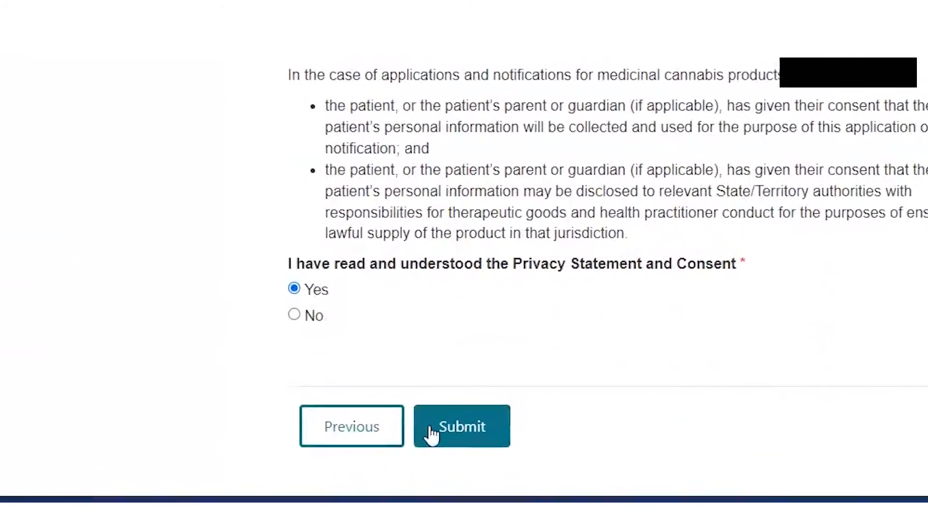
{"action": "left_click", "coordinate": [435, 442]}
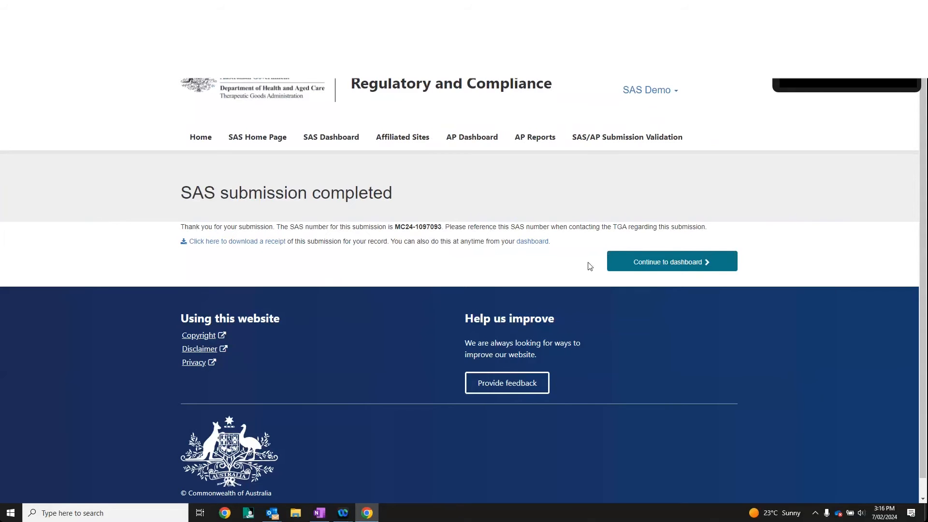
- Go by way of the SAS dashboard and SAS Home Page to the Authorised Prescriber dashboard and start a new Nicotine AP application
{"action": "left_click", "coordinate": [643, 264]}
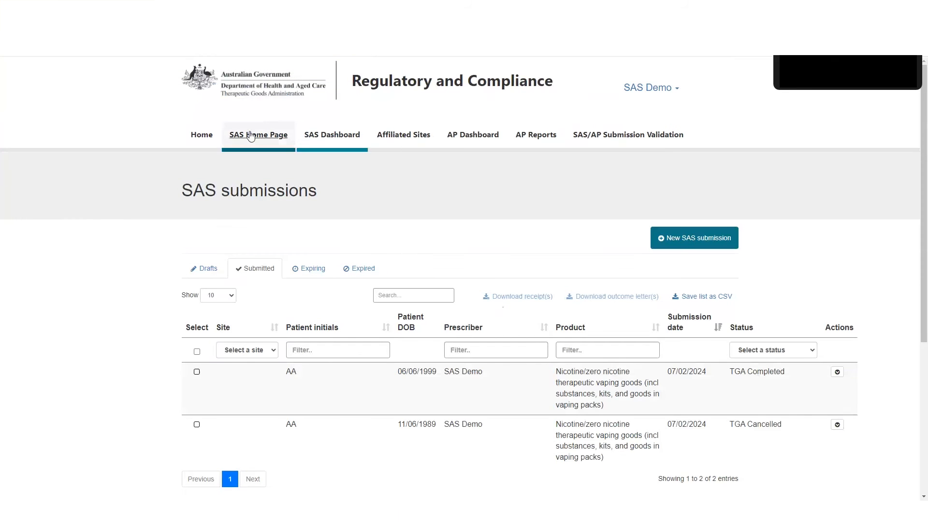
{"action": "left_click", "coordinate": [251, 136]}
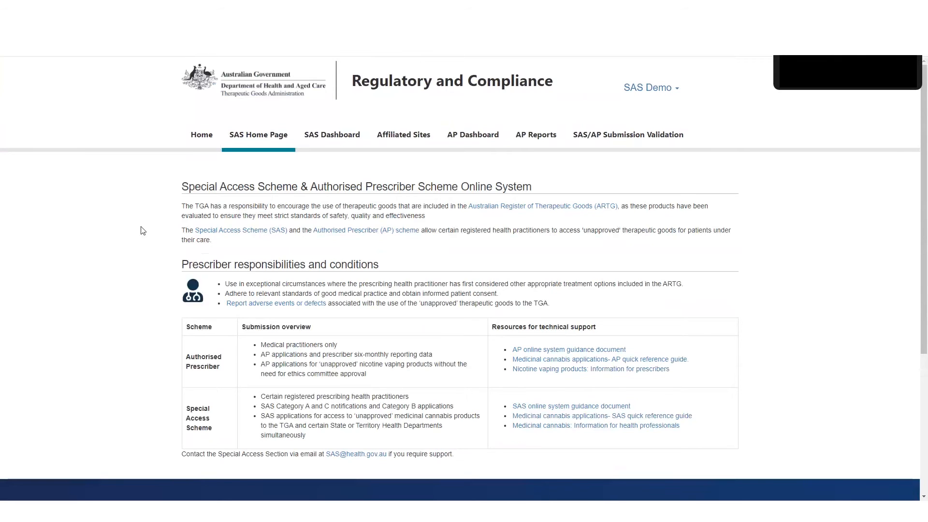
{"action": "left_click", "coordinate": [480, 146]}
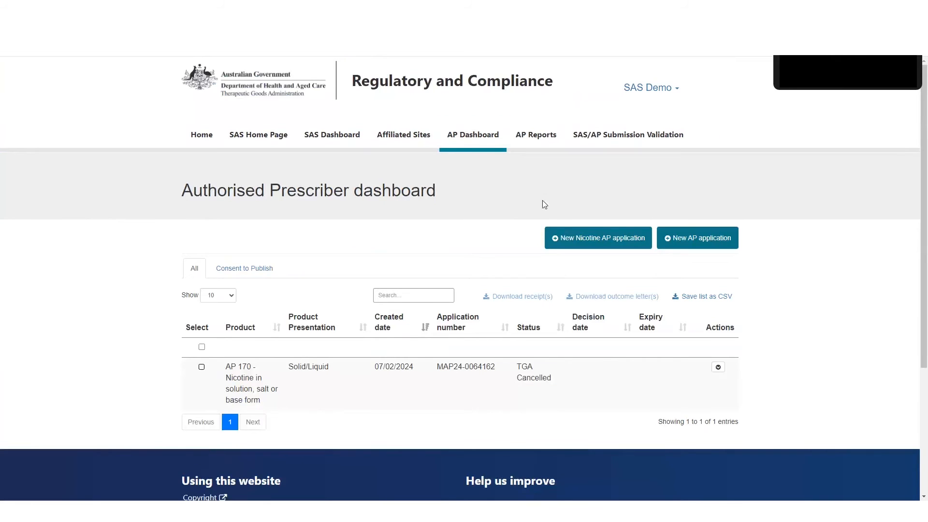
{"action": "left_click", "coordinate": [580, 240]}
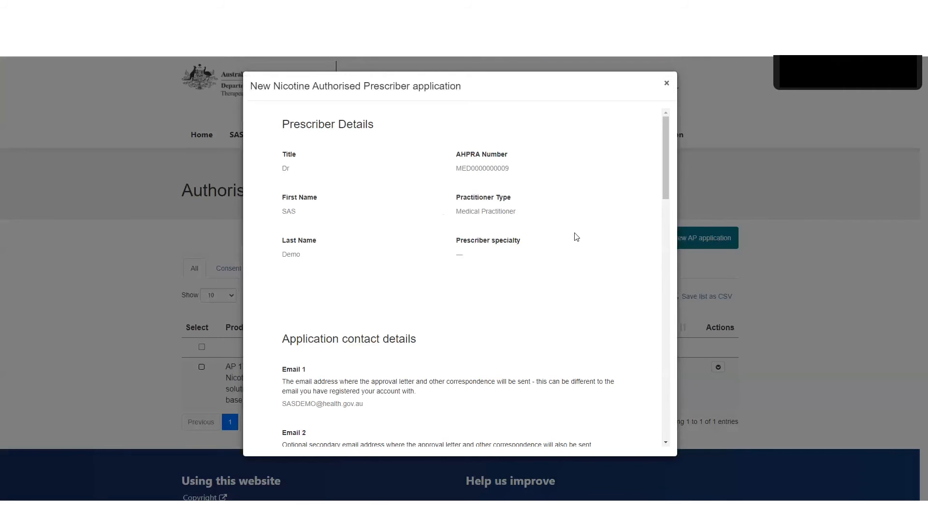
- Review the prescriber, contact and product selection details of the nicotine application down to the consent to online publication
{"action": "scroll", "coordinate": [577, 237], "scroll_direction": "down", "scroll_amount": 2}
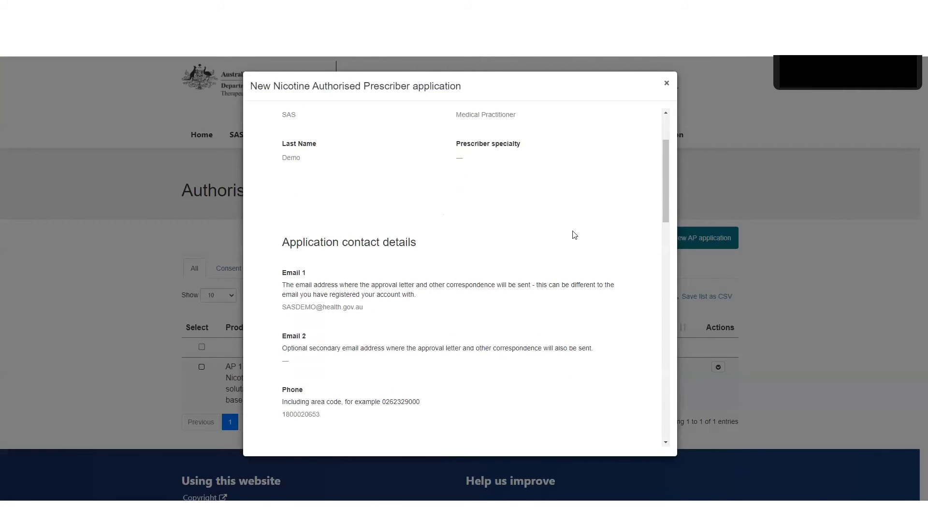
{"action": "scroll", "coordinate": [574, 234], "scroll_direction": "down", "scroll_amount": 1}
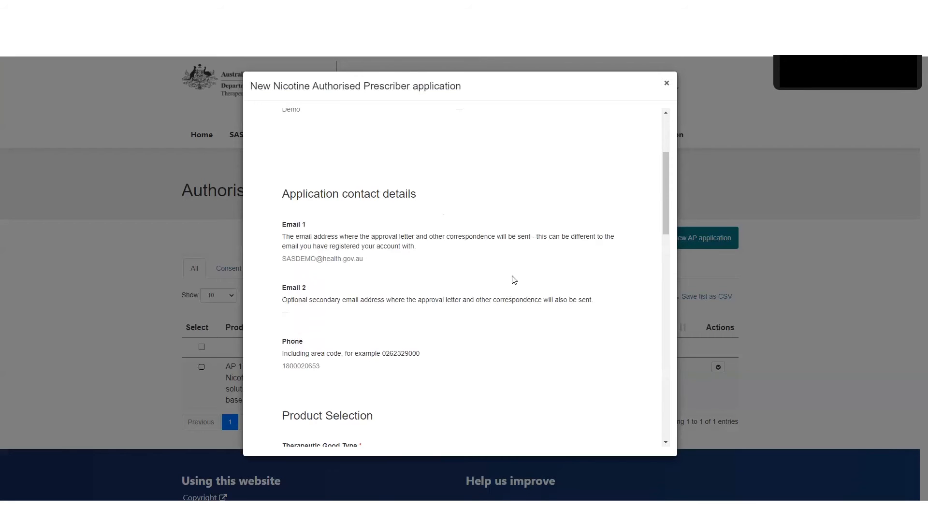
{"action": "scroll", "coordinate": [514, 280], "scroll_direction": "down", "scroll_amount": 2}
{"action": "scroll", "coordinate": [514, 280], "scroll_direction": "down", "scroll_amount": 1}
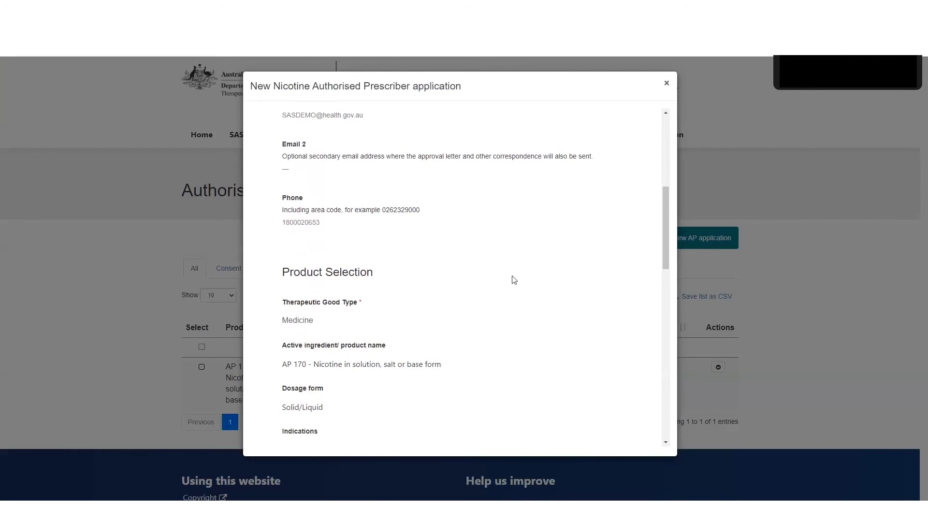
{"action": "scroll", "coordinate": [514, 280], "scroll_direction": "down", "scroll_amount": 1}
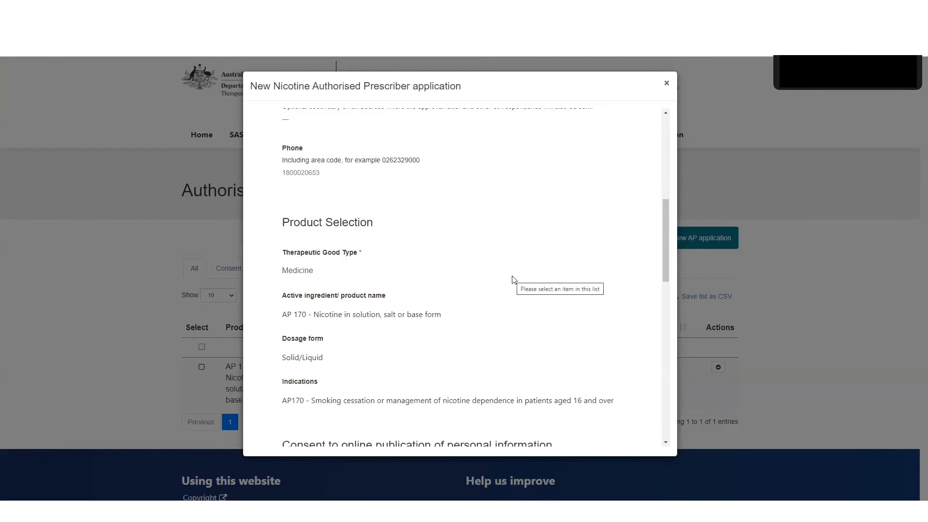
{"action": "scroll", "coordinate": [514, 280], "scroll_direction": "down", "scroll_amount": 1}
{"action": "scroll", "coordinate": [514, 279], "scroll_direction": "down", "scroll_amount": 1}
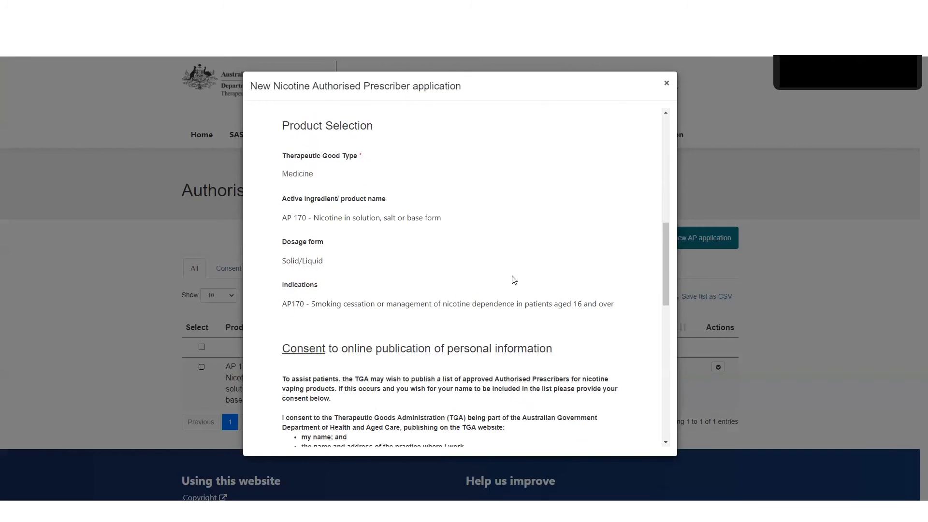
{"action": "scroll", "coordinate": [514, 280], "scroll_direction": "down", "scroll_amount": 1}
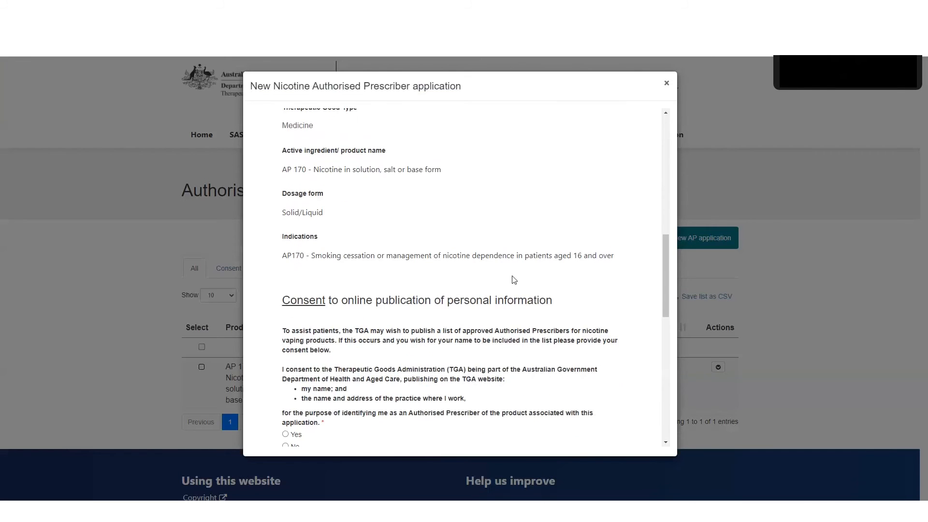
{"action": "scroll", "coordinate": [513, 280], "scroll_direction": "down", "scroll_amount": 2}
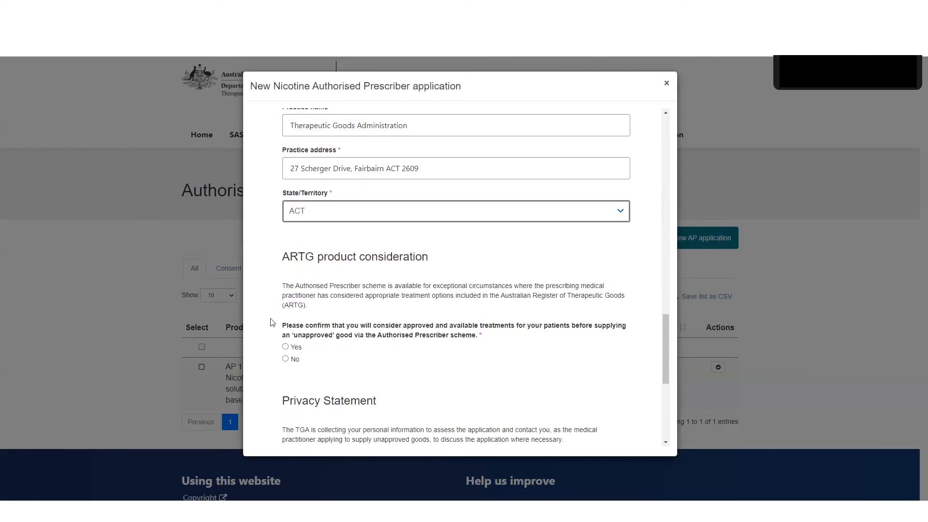
- Answer Yes to having read and understood the privacy statement, and submit the Nicotine Authorised Prescriber application
{"action": "scroll", "coordinate": [272, 323], "scroll_direction": "down", "scroll_amount": 1}
{"action": "scroll", "coordinate": [272, 322], "scroll_direction": "down", "scroll_amount": 1}
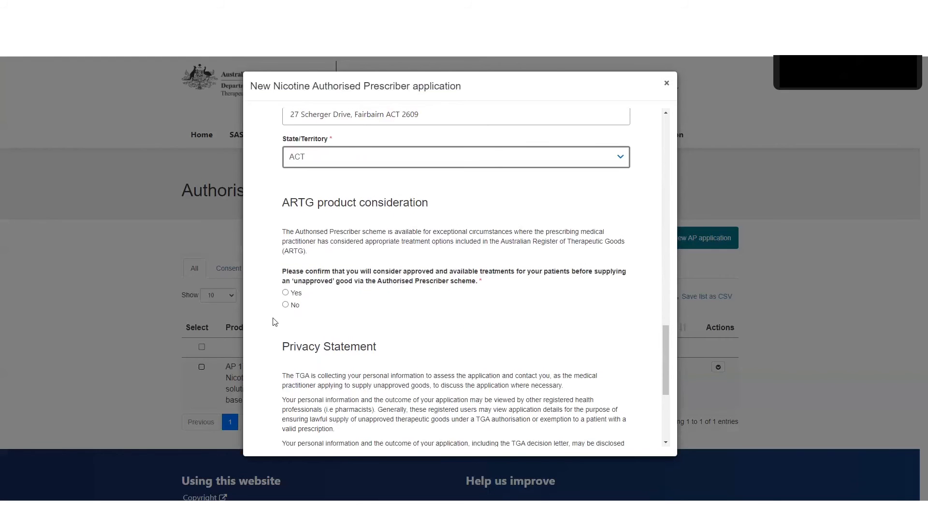
{"action": "scroll", "coordinate": [273, 319], "scroll_direction": "down", "scroll_amount": 4}
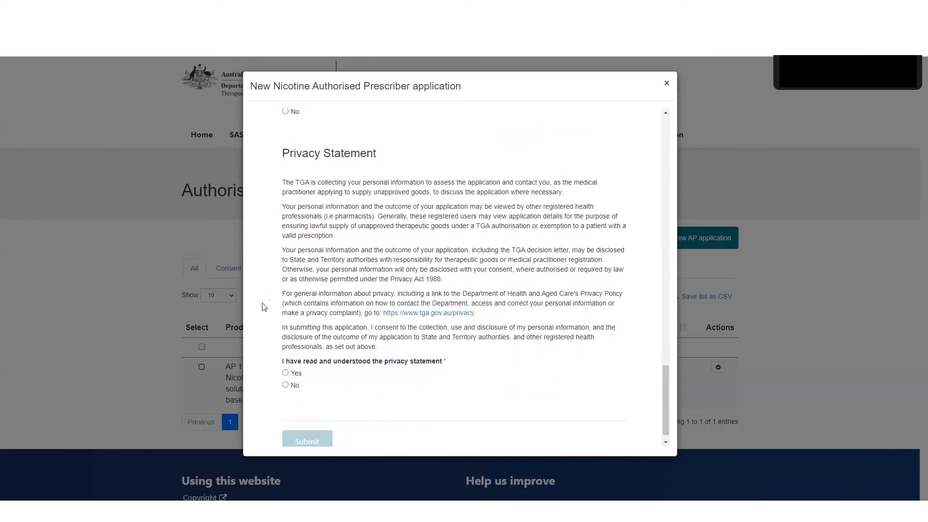
{"action": "left_click", "coordinate": [286, 374]}
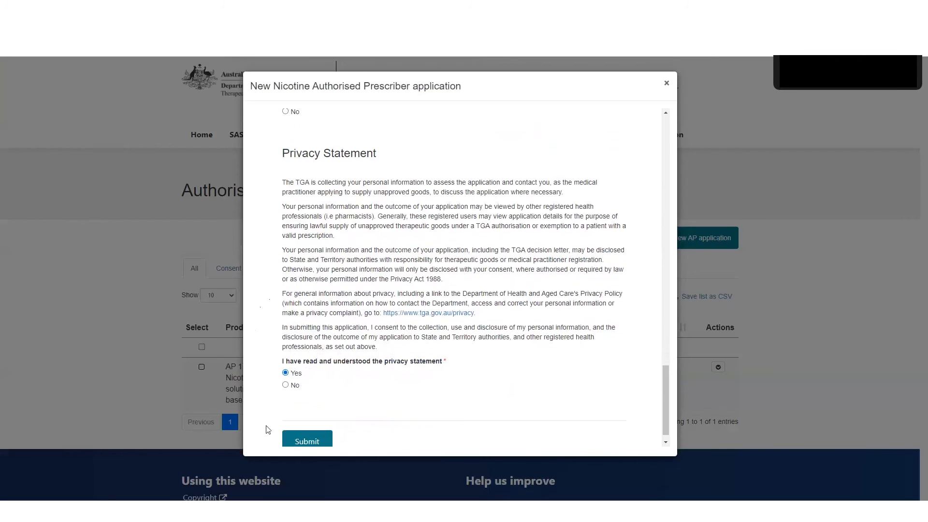
{"action": "left_click", "coordinate": [289, 442]}
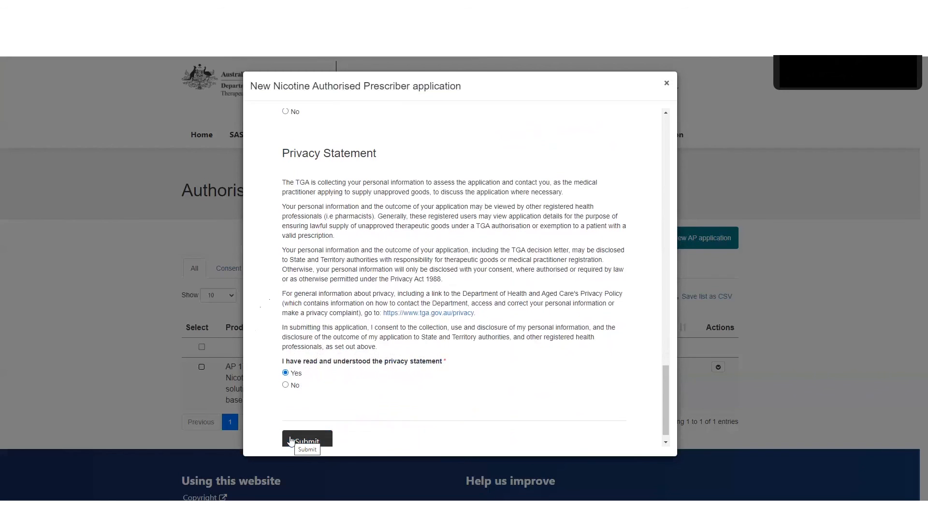